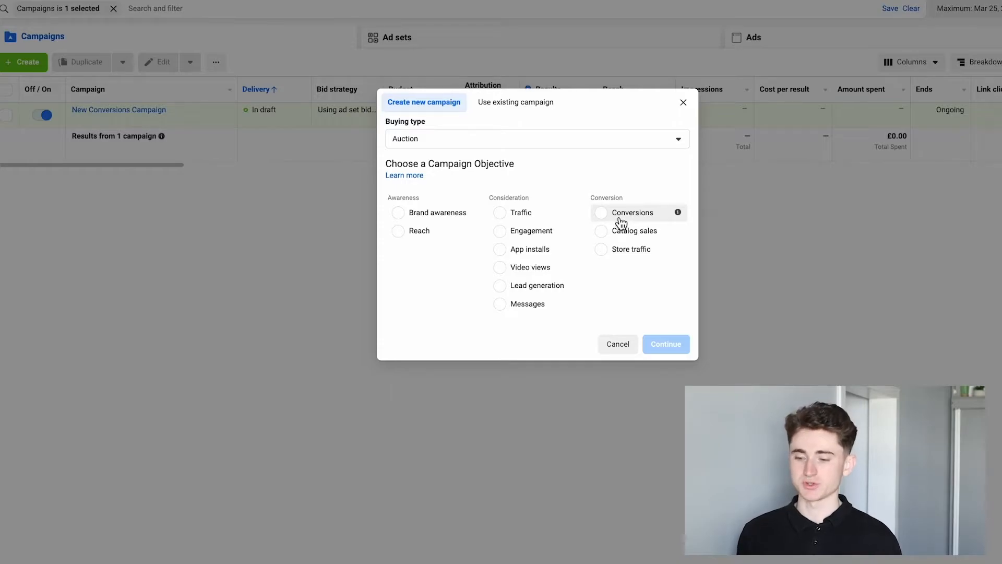
# Create a new campaign with the Conversions objective, using the manual conversions campaign setup
pyautogui.click(619, 219)
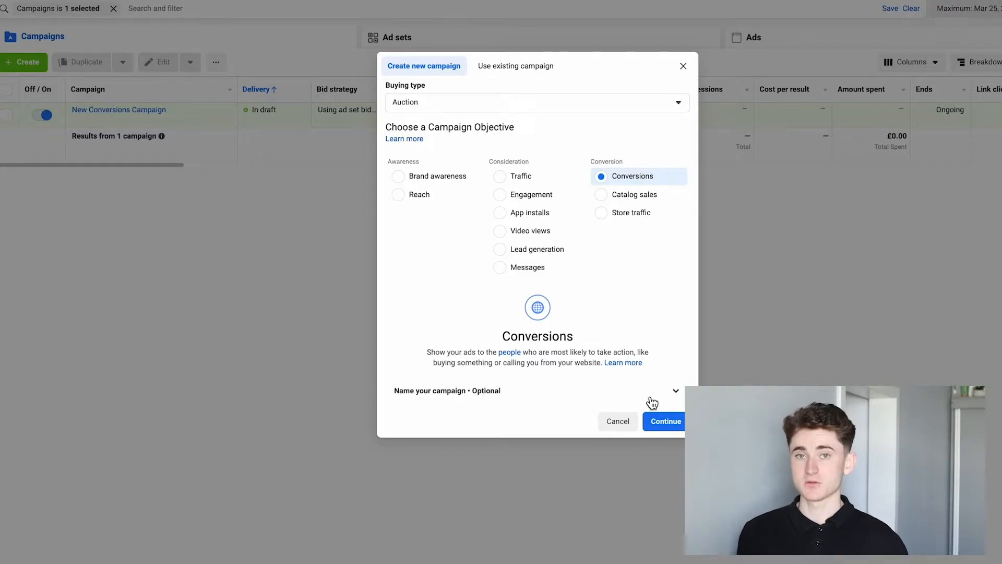
pyautogui.click(654, 422)
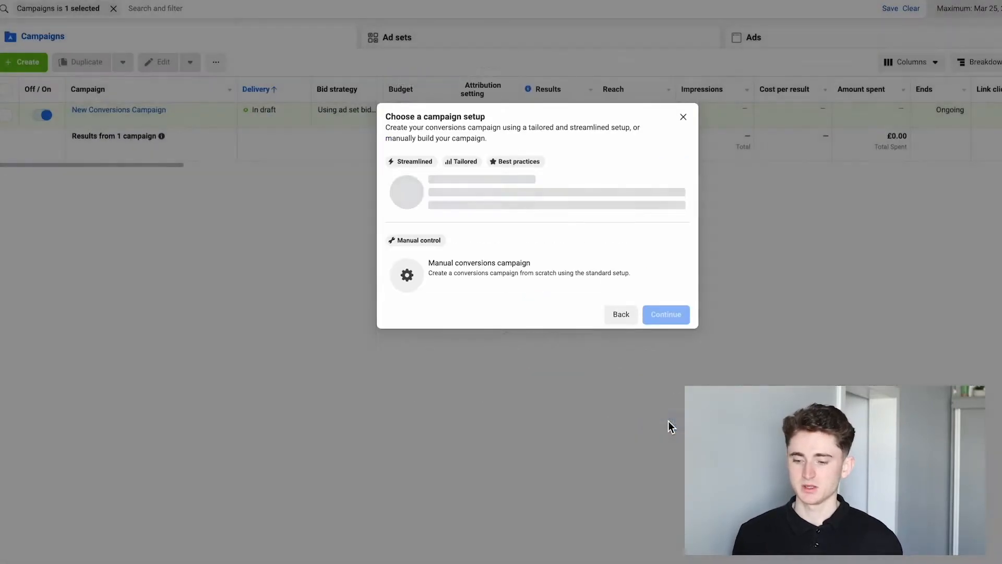
pyautogui.click(529, 281)
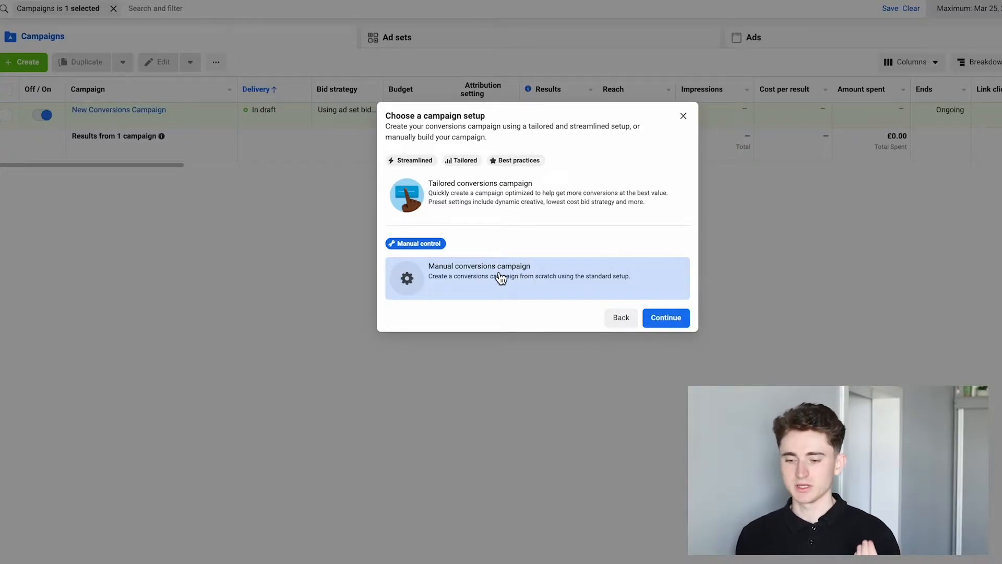
pyautogui.click(661, 321)
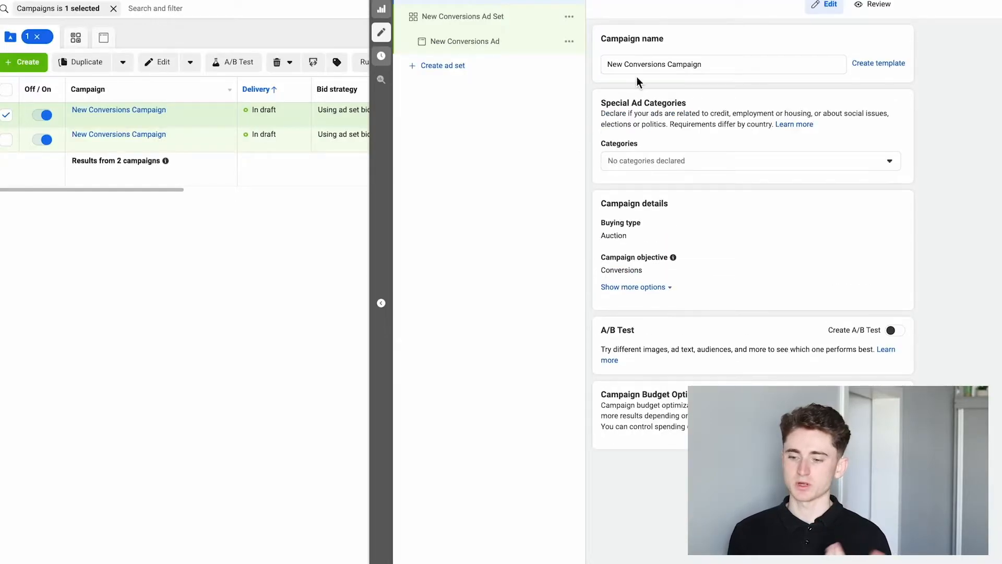
# Rename the new campaign as "Prospecting / Testing"
pyautogui.moveTo(700, 65); pyautogui.dragTo(591, 64)
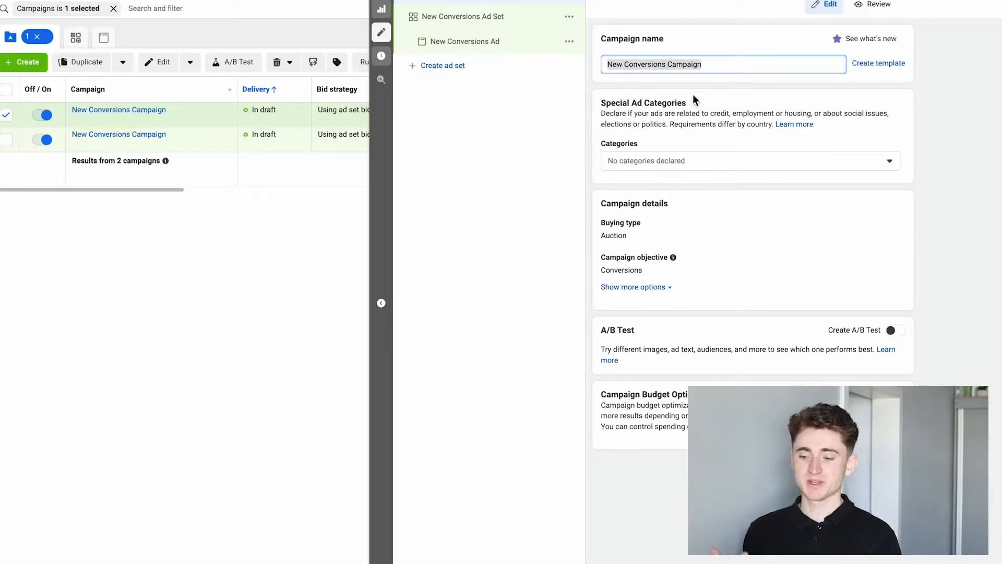
pyautogui.press('BackSpace')
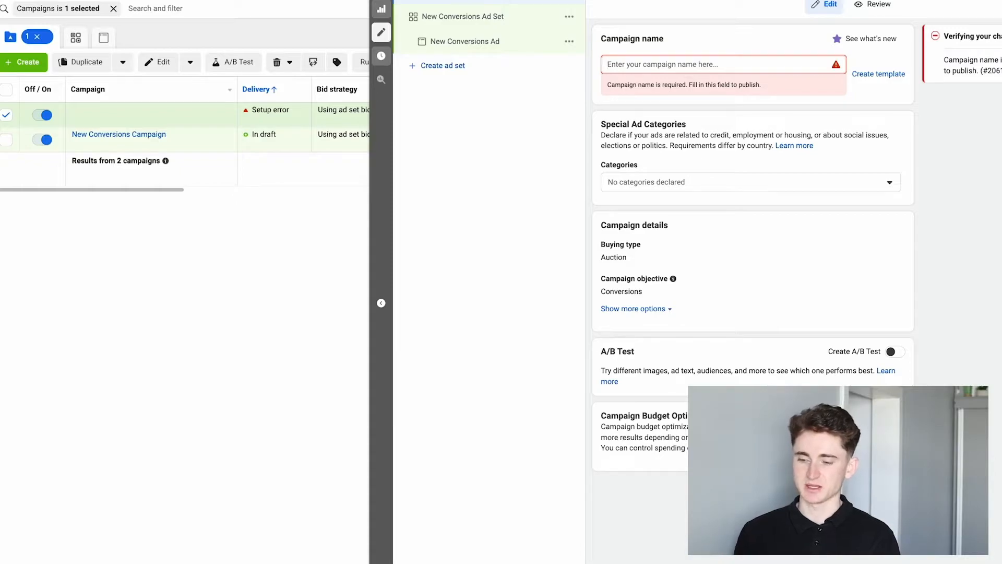
pyautogui.write('Prospecting')
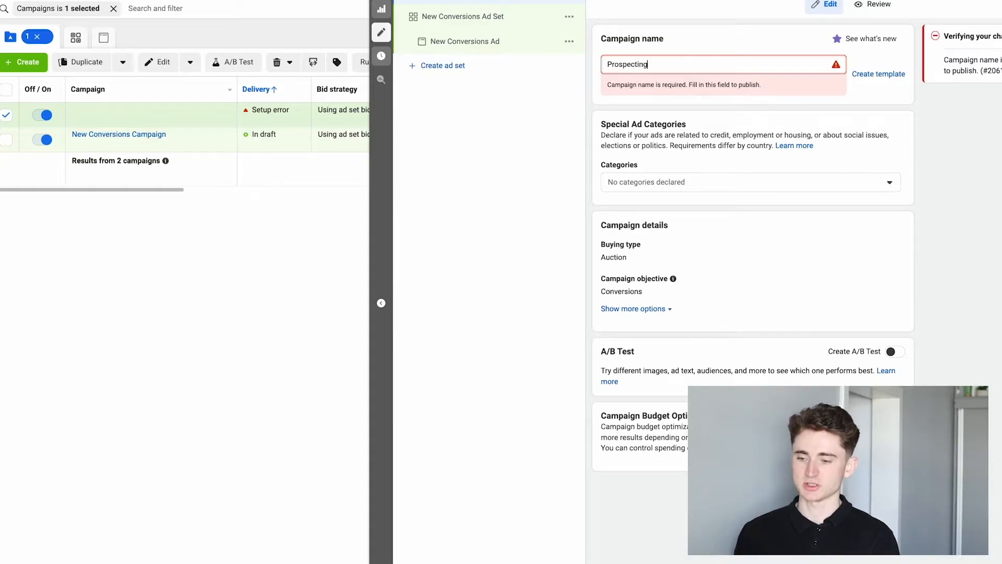
pyautogui.write(' / Testing')
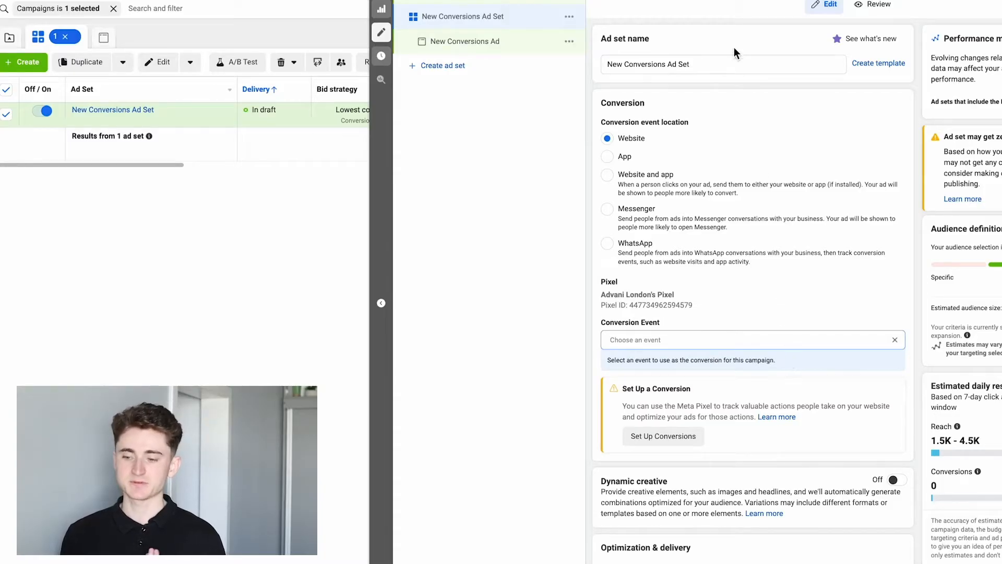
# Rename the ad set as "Broad / Male , 18+"
pyautogui.tripleClick(711, 64)
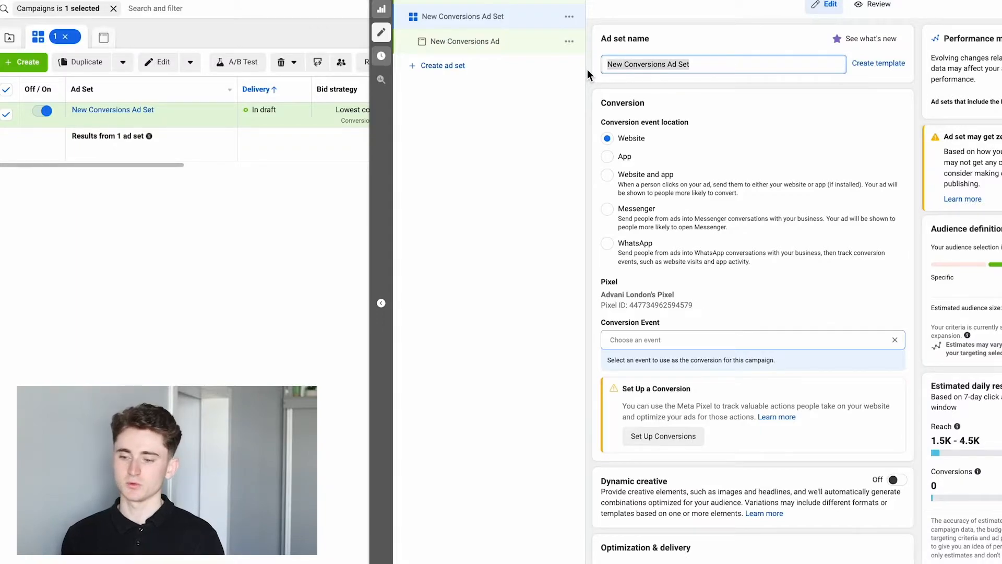
pyautogui.press('BackSpace')
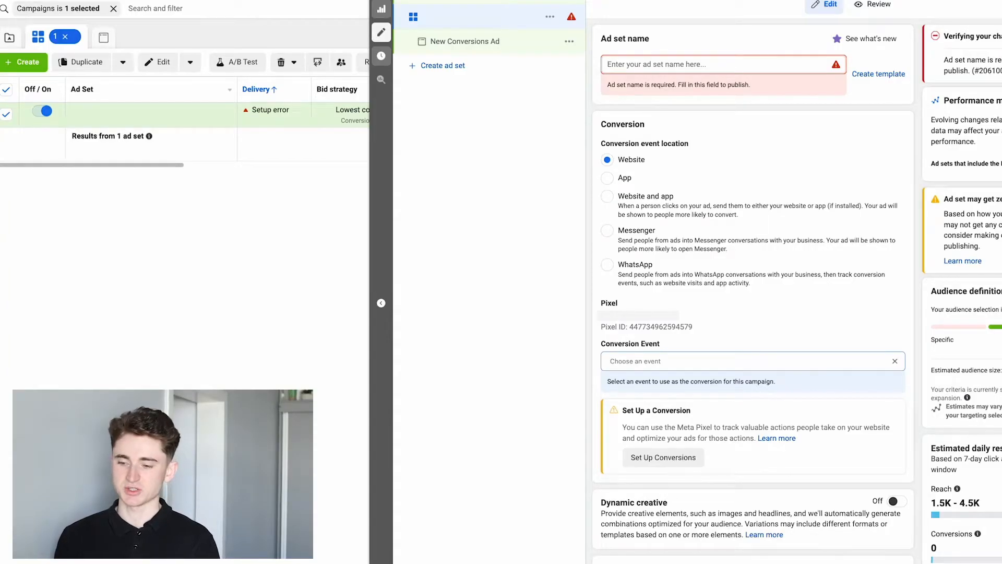
pyautogui.write('Broad ')
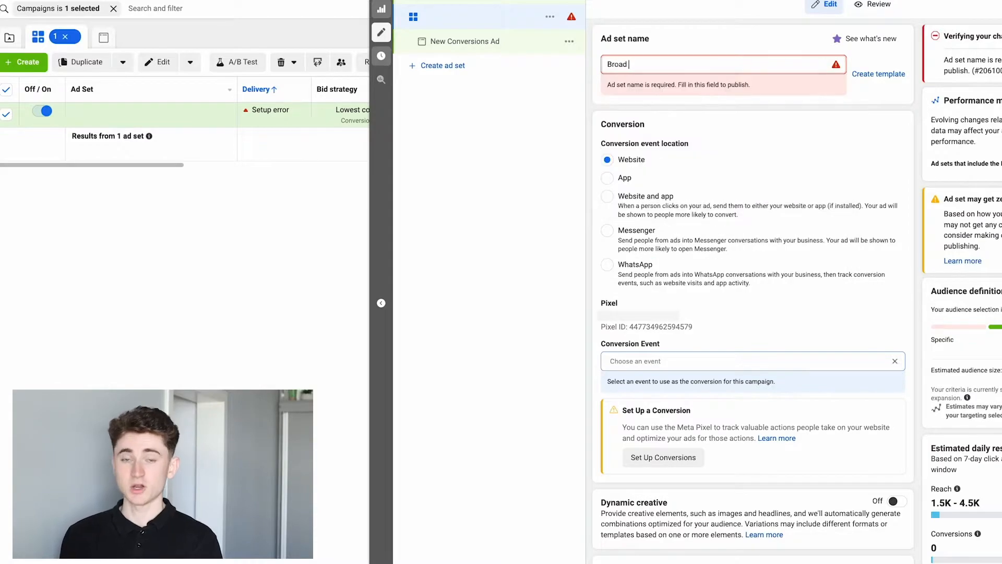
pyautogui.write('/ Male , 18+')
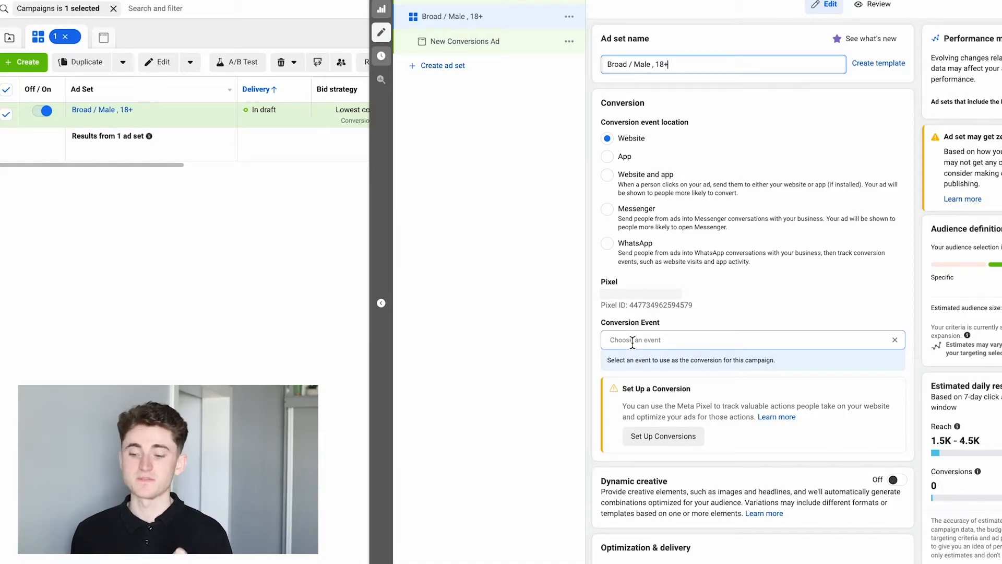
# Choose Purchase as the ad set's conversion event
pyautogui.click(632, 341)
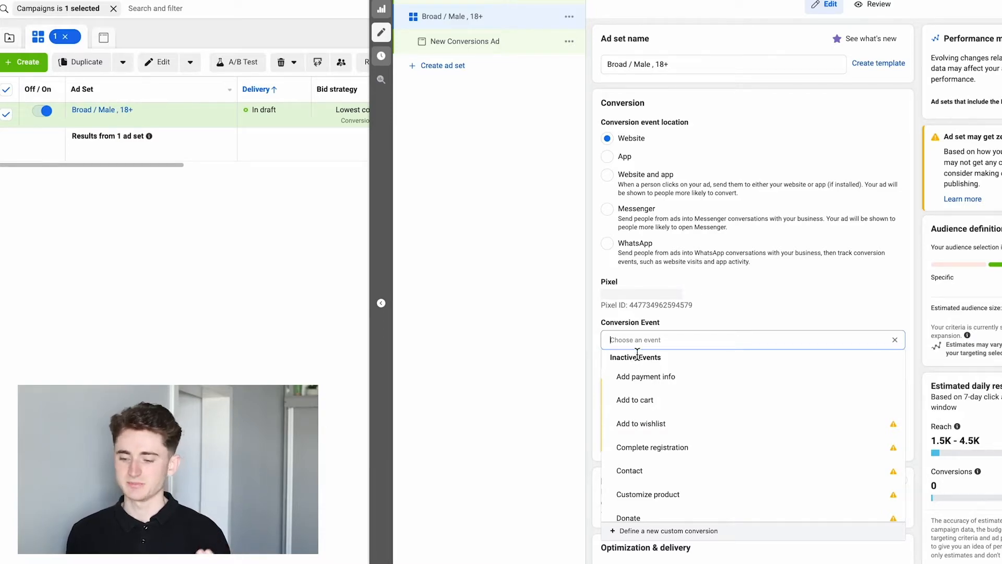
pyautogui.scroll(-5, 647, 474)
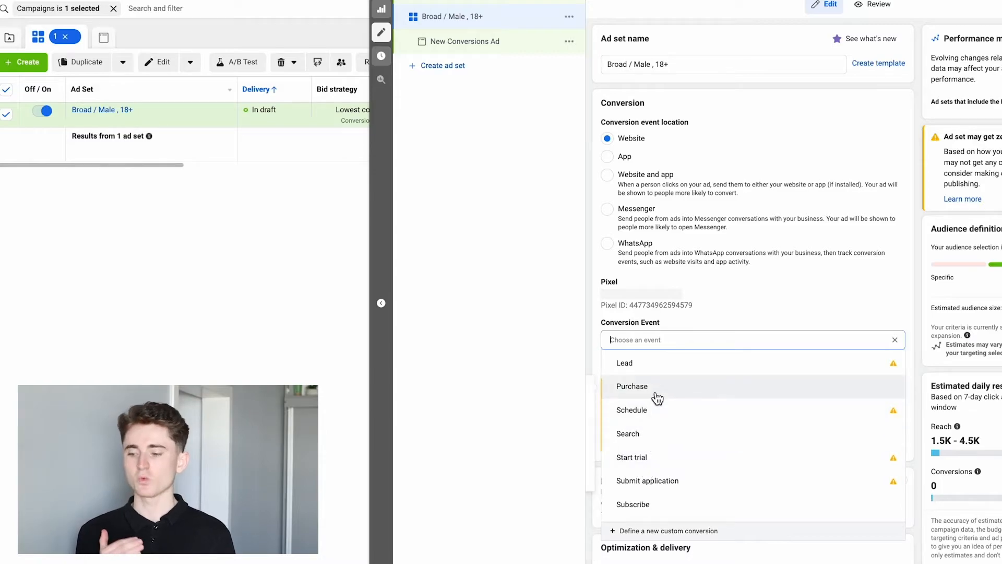
pyautogui.click(655, 394)
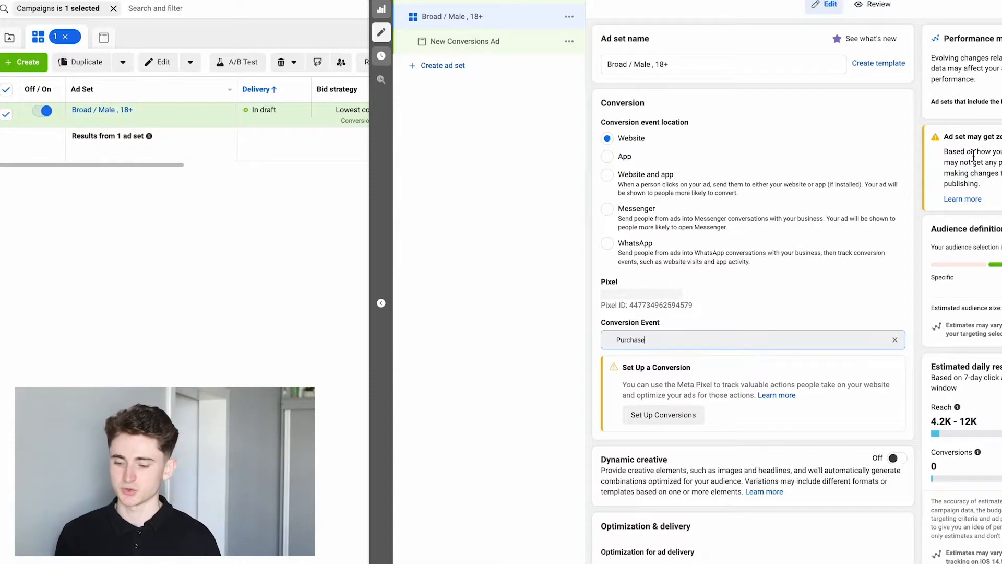
# Show the additional optimization and delivery options of the ad set and examine the attribution setting
pyautogui.scroll(-3, 800, 331)
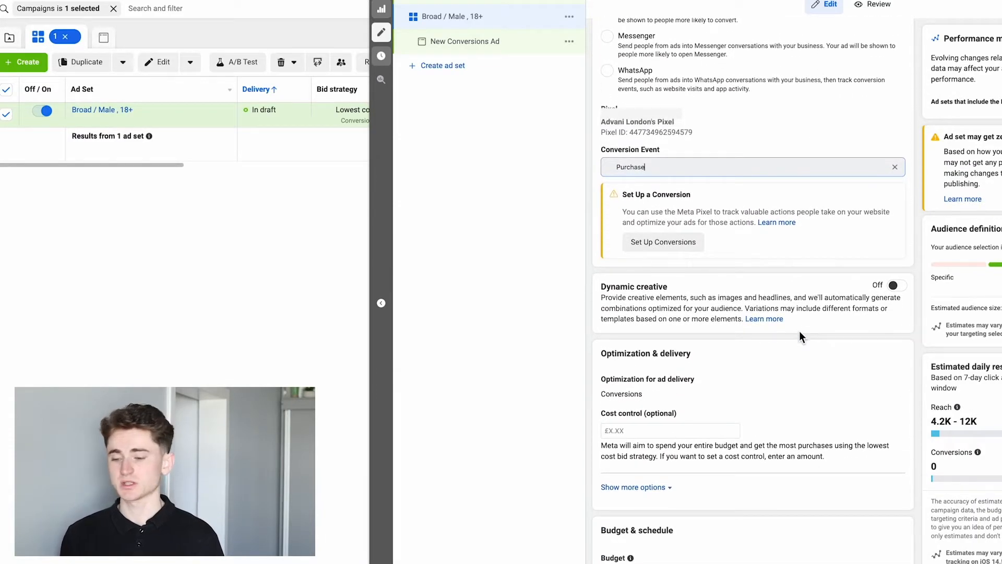
pyautogui.scroll(-2, 756, 347)
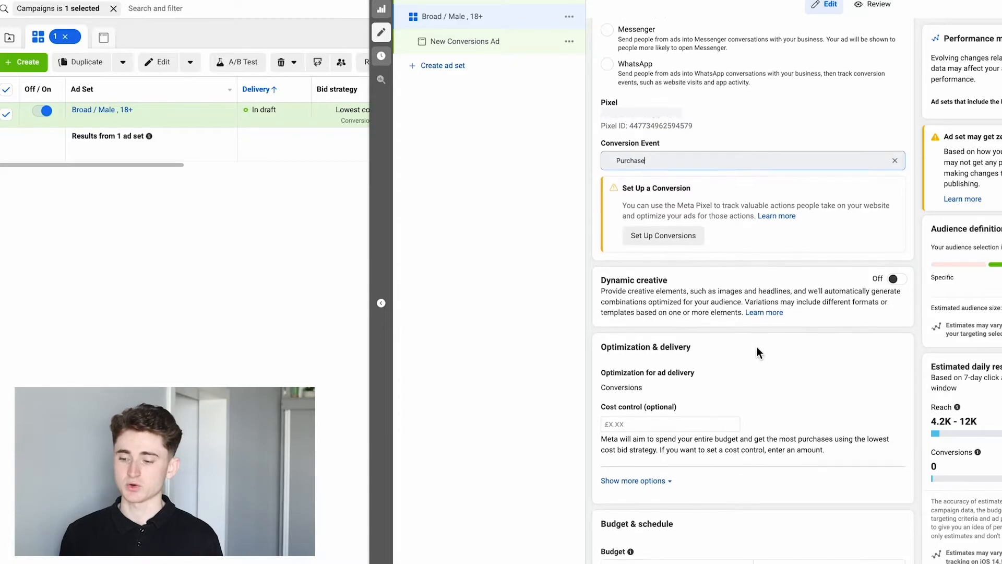
pyautogui.scroll(-1, 757, 347)
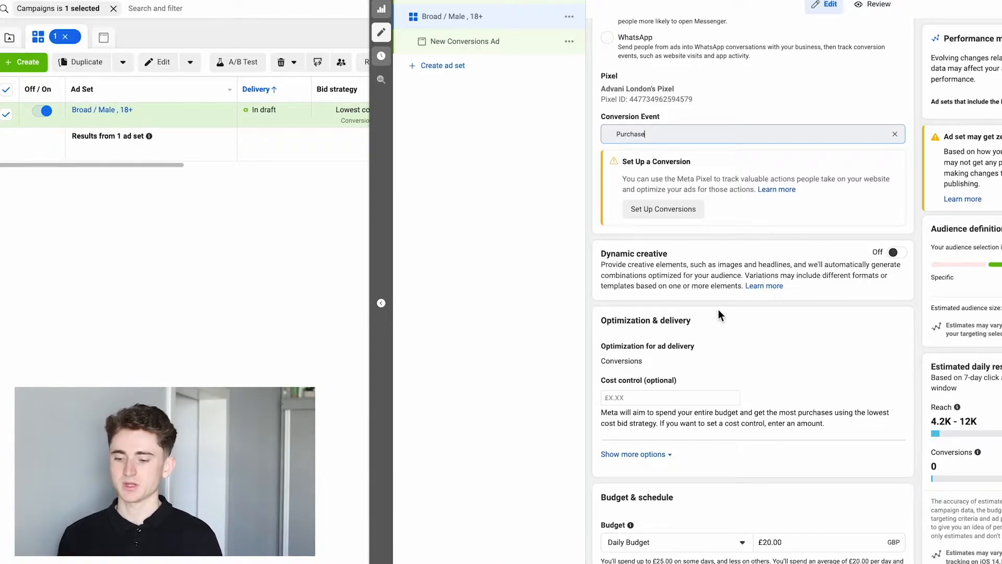
pyautogui.scroll(-1, 718, 311)
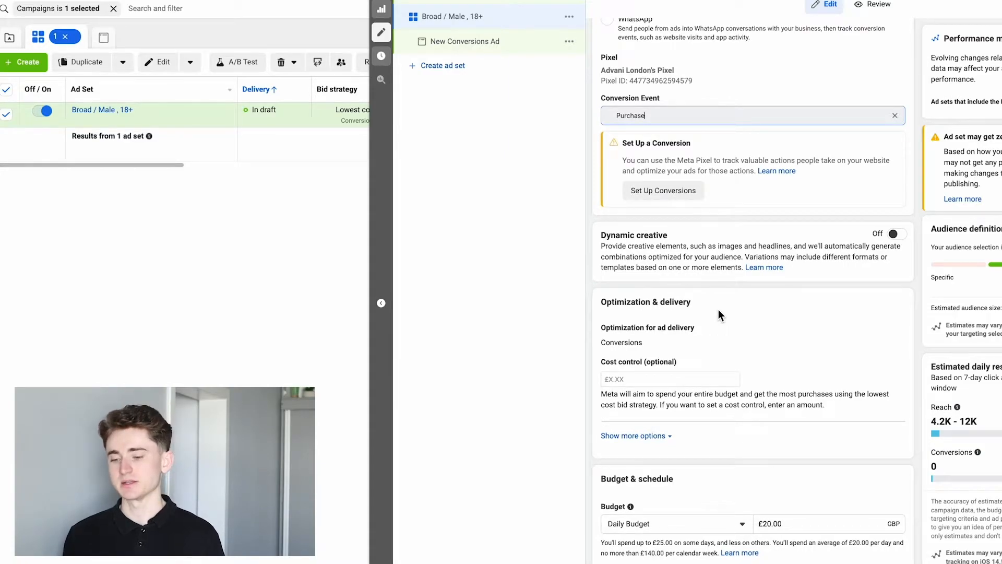
pyautogui.scroll(-5, 718, 313)
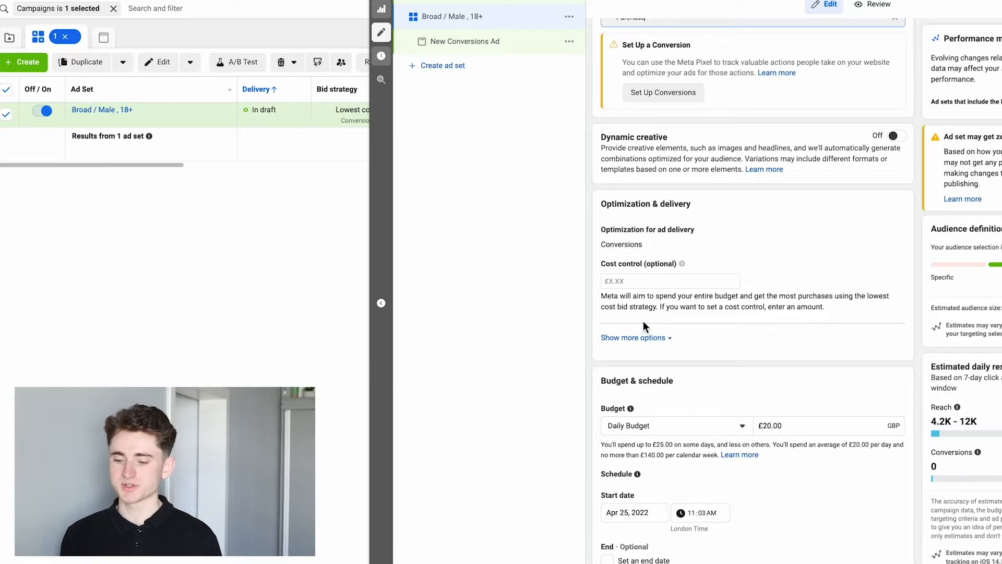
pyautogui.click(637, 340)
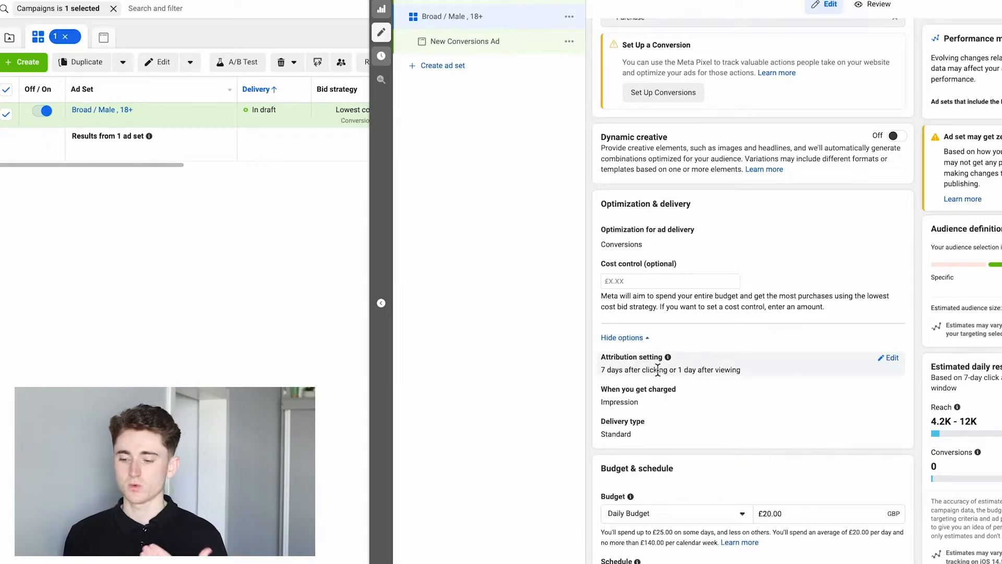
pyautogui.moveTo(681, 387)
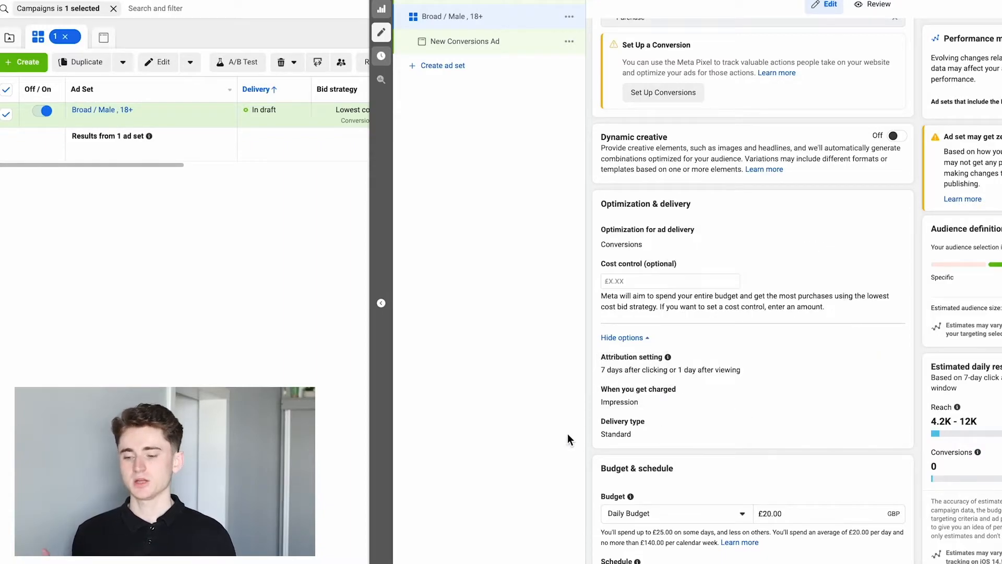
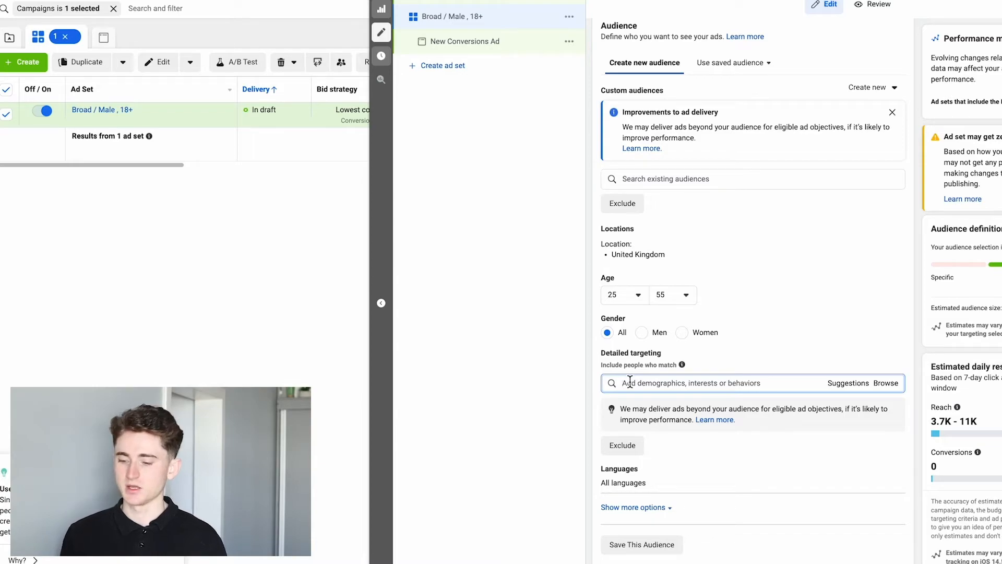
# Add the interest Clothing to the audience's detailed targeting
pyautogui.write('c')
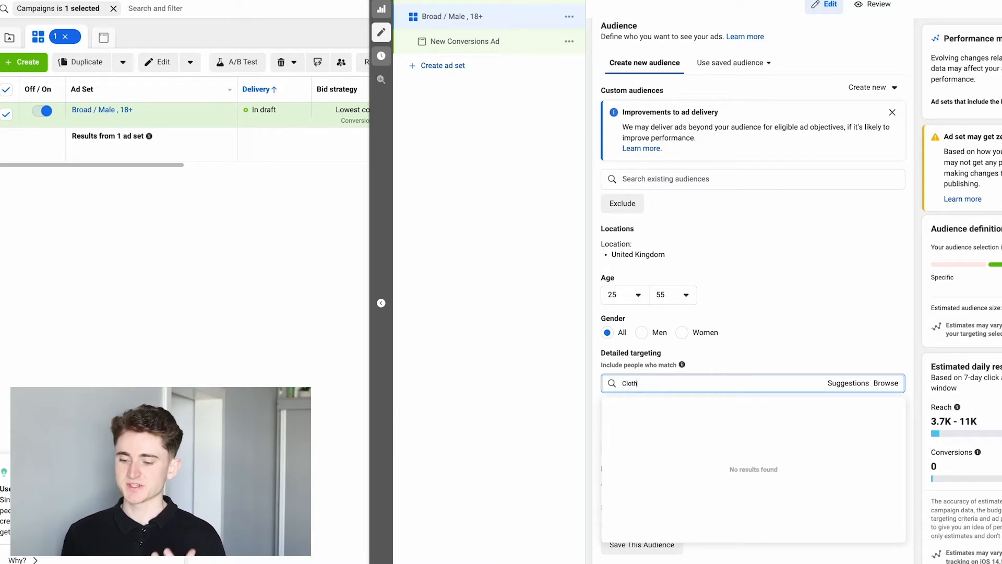
pyautogui.write('lothing')
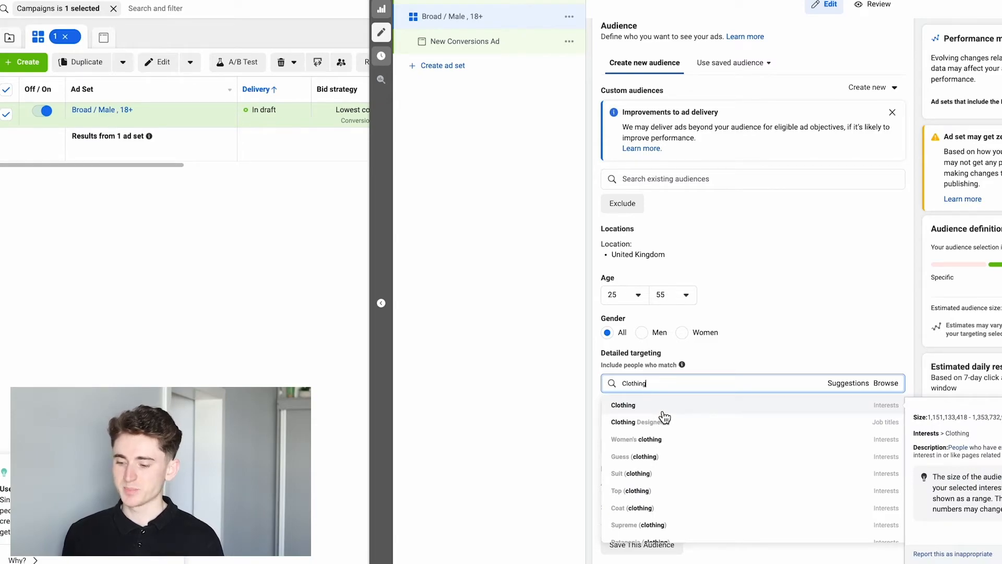
pyautogui.click(658, 408)
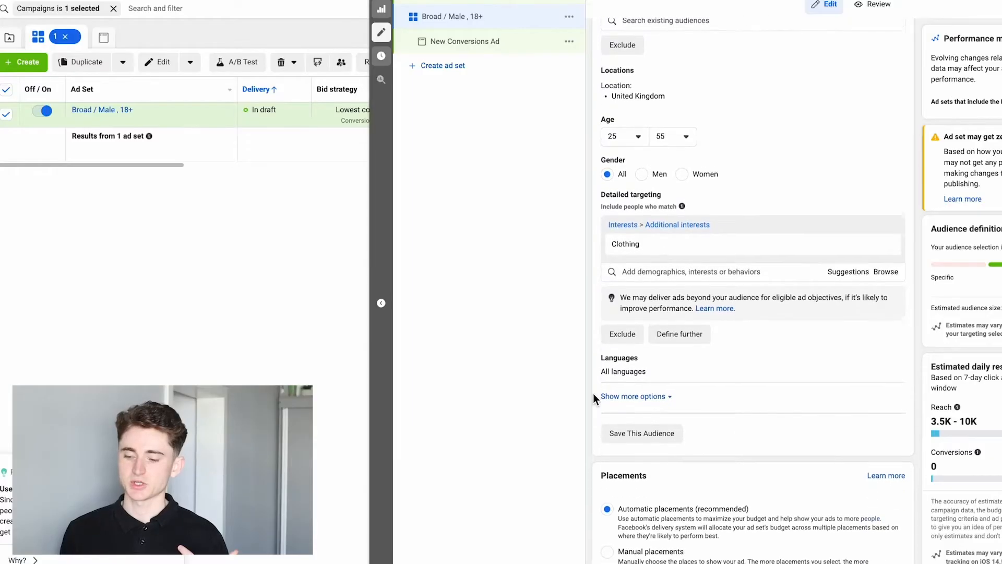
# Switch the ad set to manual placements and deselect the Facebook, Audience network and Messenger platforms
pyautogui.scroll(-1, 593, 394)
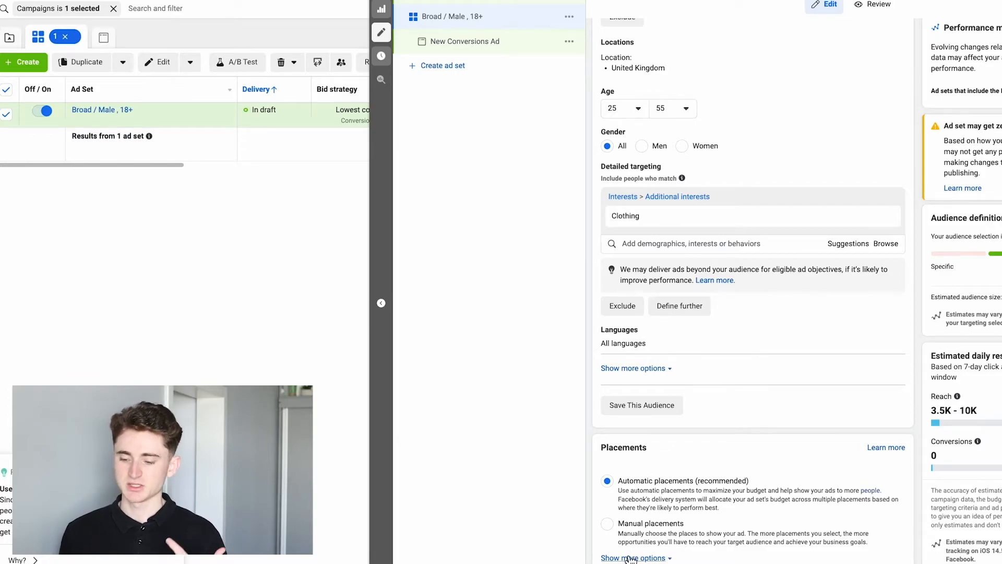
pyautogui.click(606, 525)
pyautogui.scroll(-7, 716, 479)
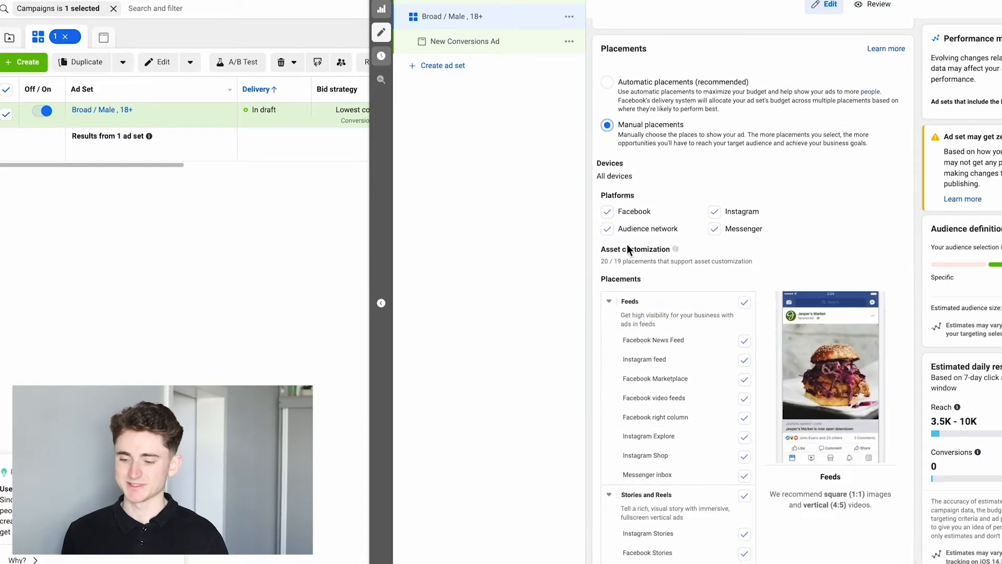
pyautogui.click(610, 212)
pyautogui.click(609, 231)
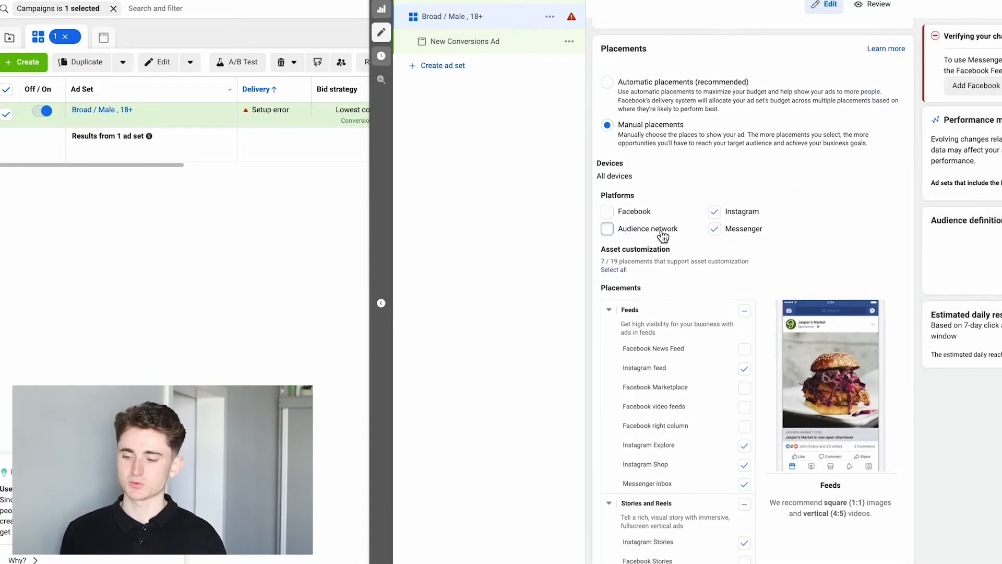
pyautogui.click(717, 233)
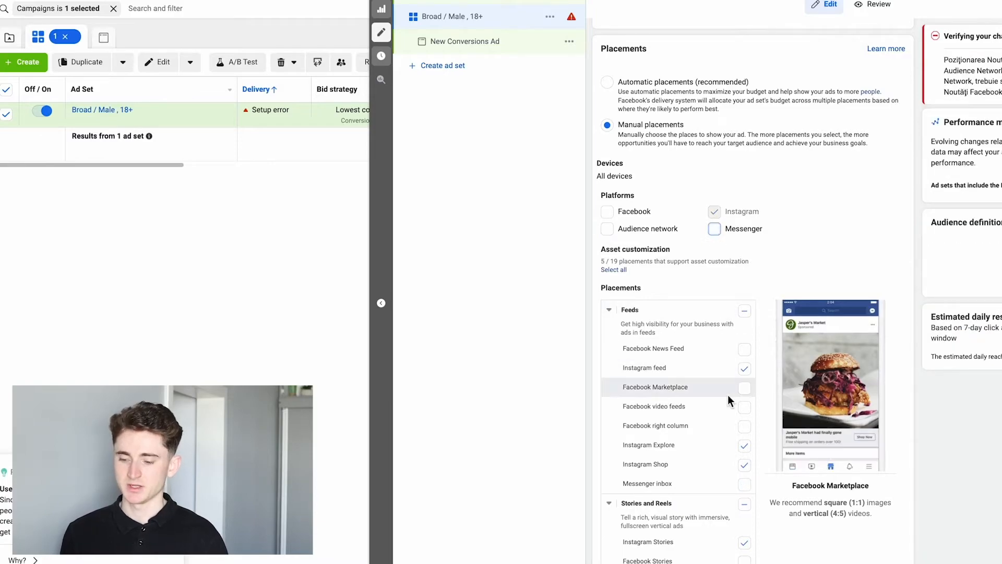
# Deselect Instagram Explore and Instagram Shop in the Feeds placements
pyautogui.scroll(-3, 728, 401)
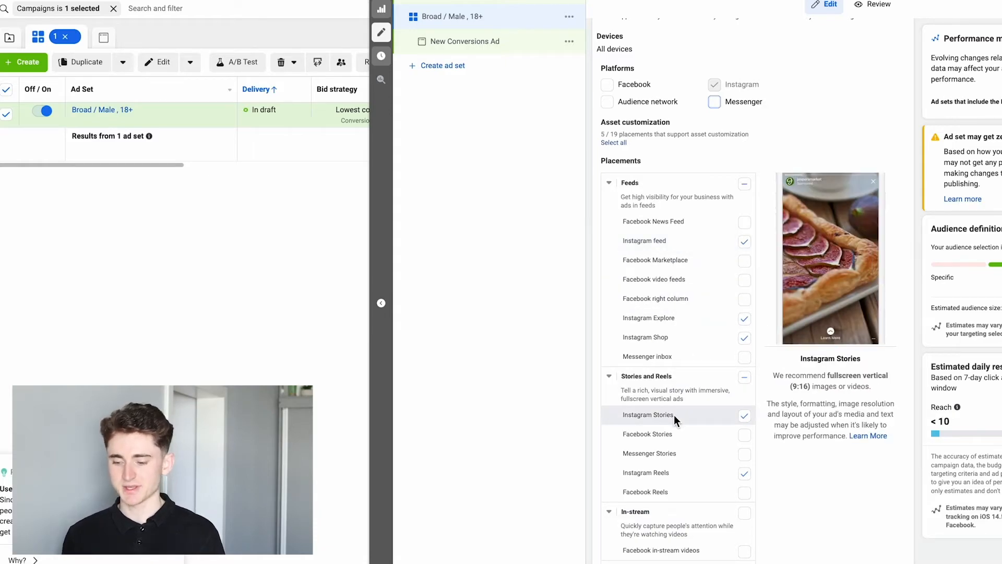
pyautogui.click(744, 319)
pyautogui.click(746, 339)
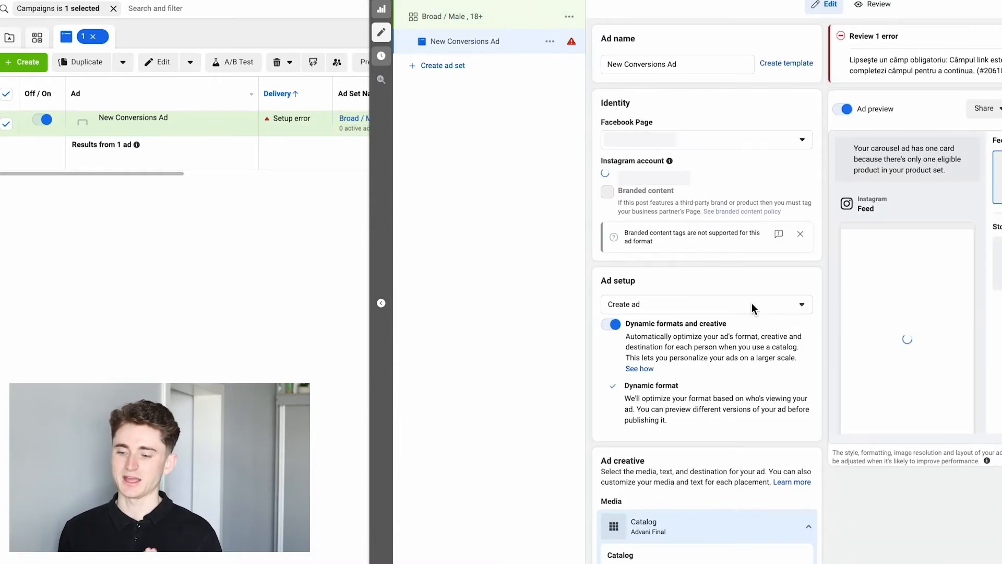
# Rename the ad as "Nature- Product Name -"
pyautogui.moveTo(709, 67); pyautogui.dragTo(585, 68)
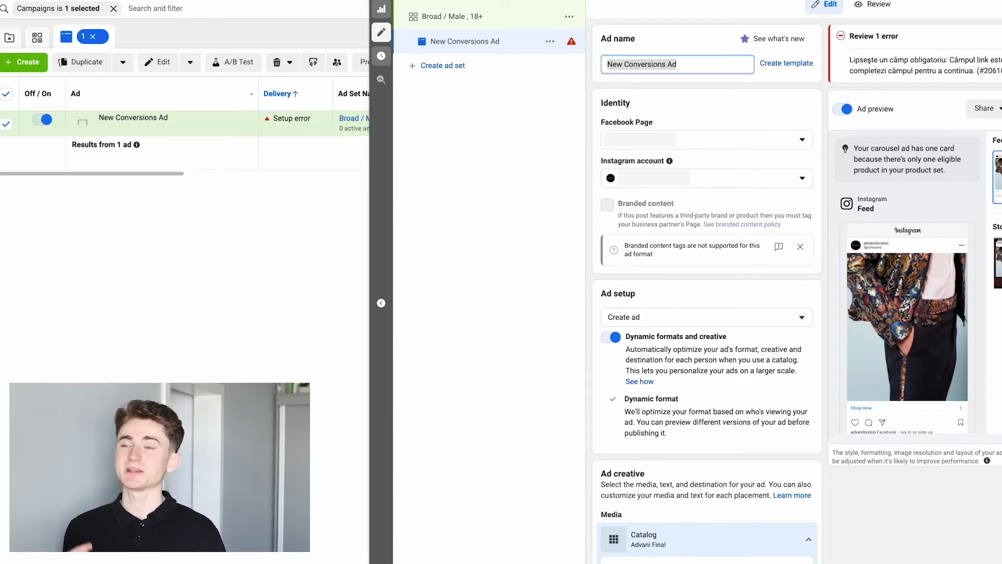
pyautogui.click(697, 67)
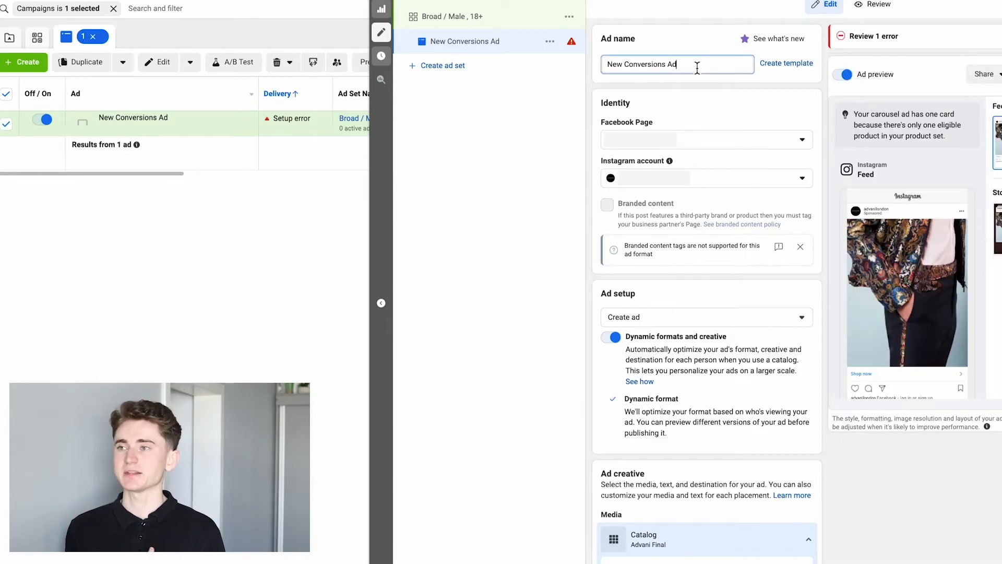
pyautogui.hotkey('ctrl', 'a')
pyautogui.press('BackSpace')
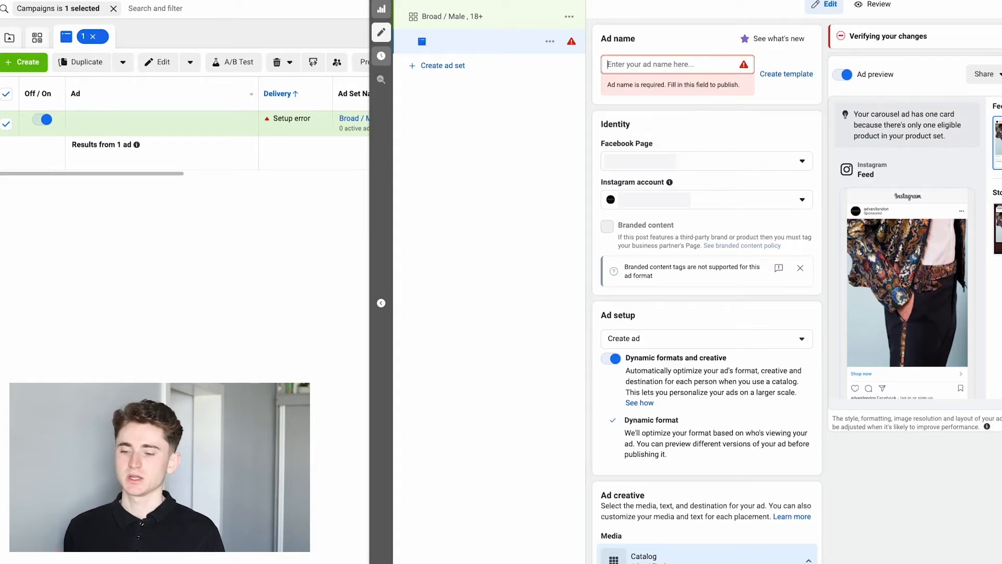
pyautogui.write('Nature')
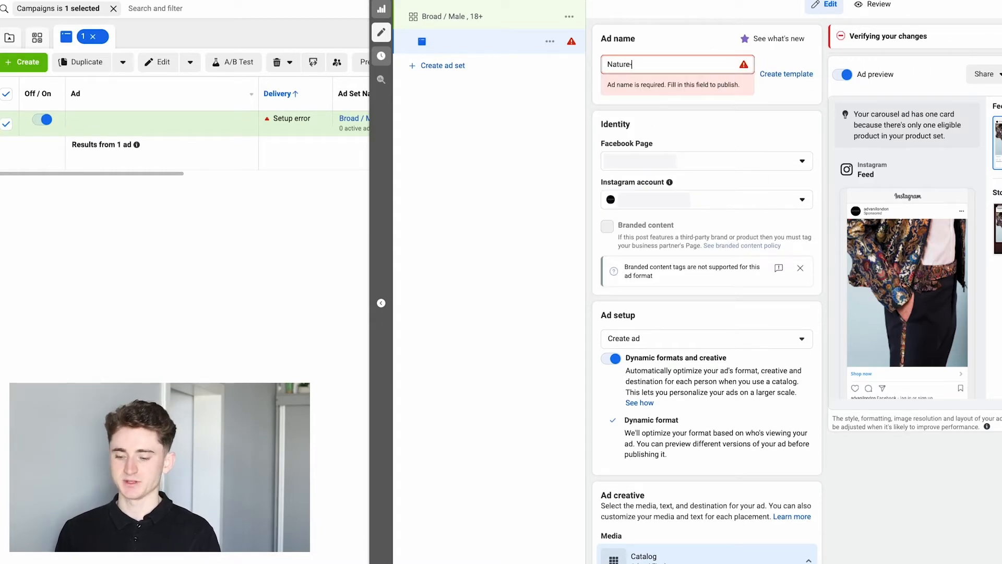
pyautogui.write('- Product Name -')
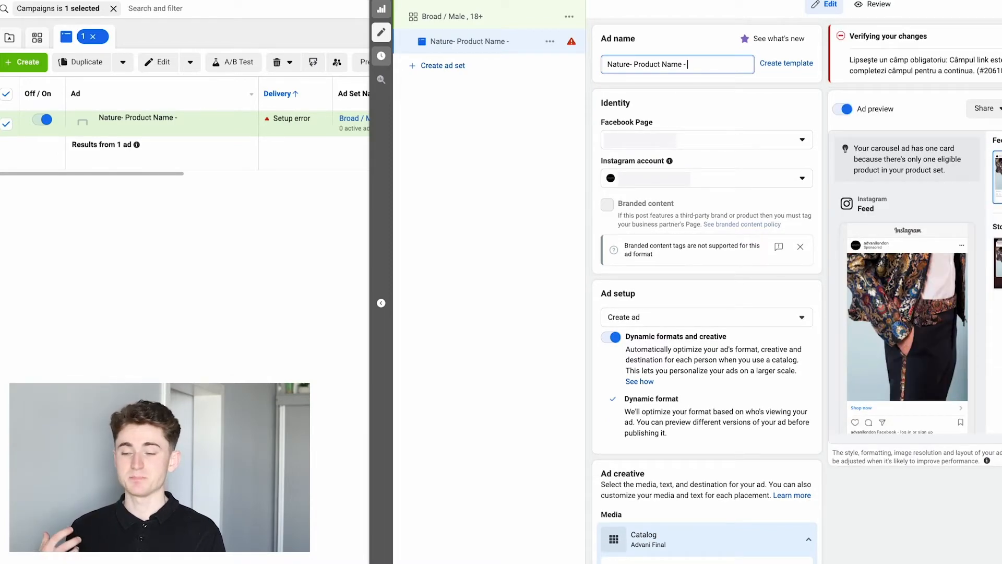
pyautogui.click(765, 216)
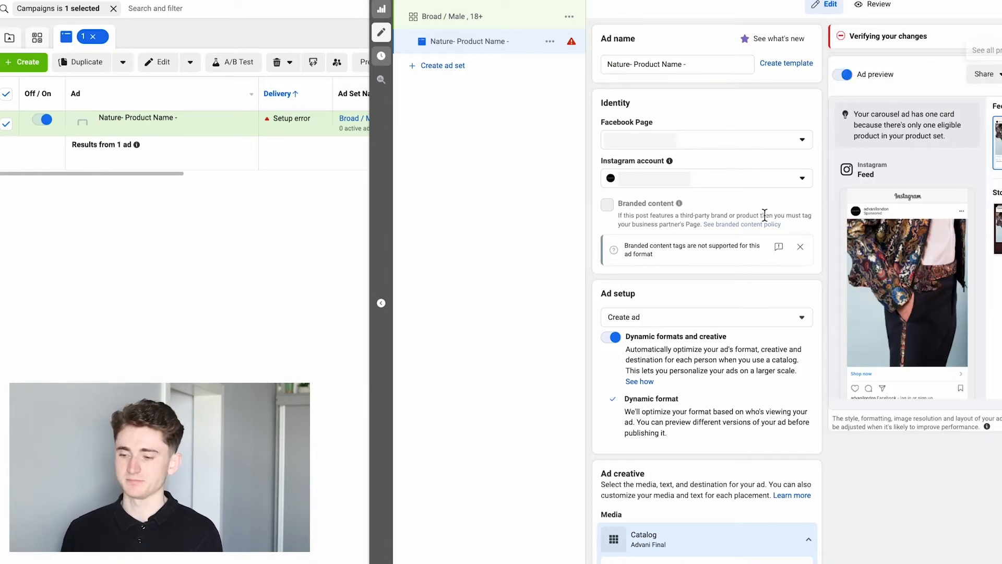
# Turn off dynamic formats and creative for the ad and set its format to Single image or video
pyautogui.click(683, 144)
pyautogui.click(684, 145)
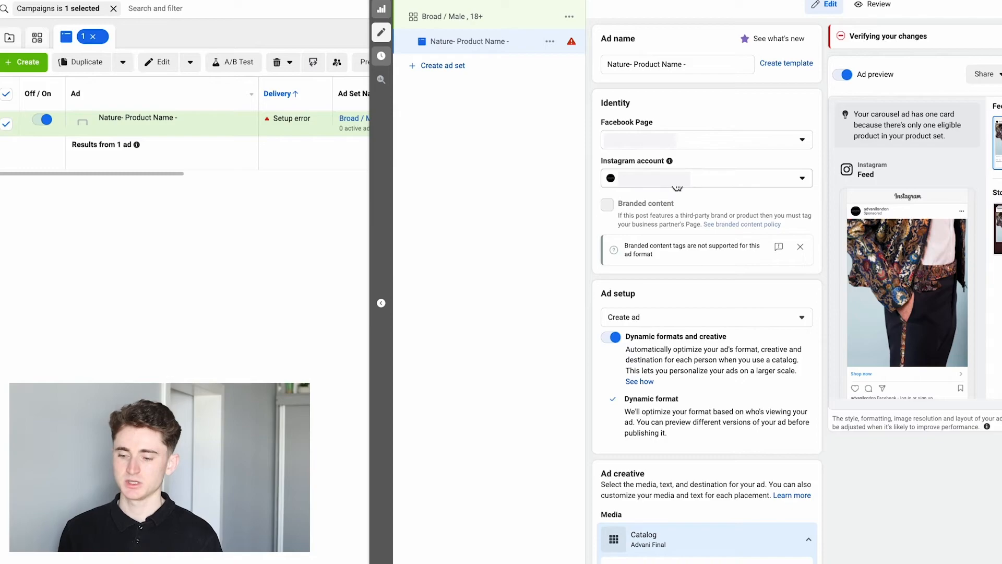
pyautogui.scroll(-3, 721, 313)
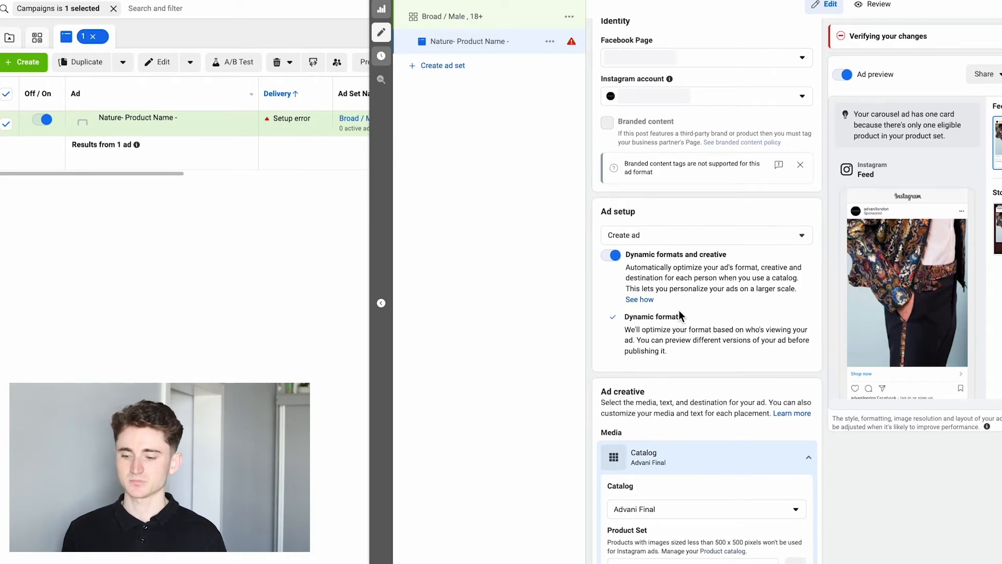
pyautogui.click(614, 255)
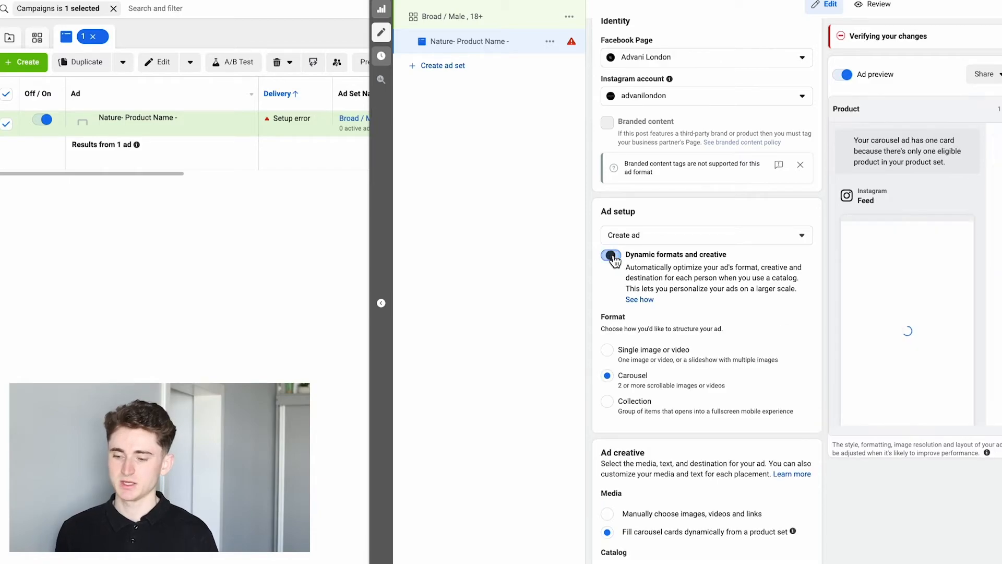
pyautogui.scroll(-2, 651, 317)
pyautogui.scroll(-2, 650, 318)
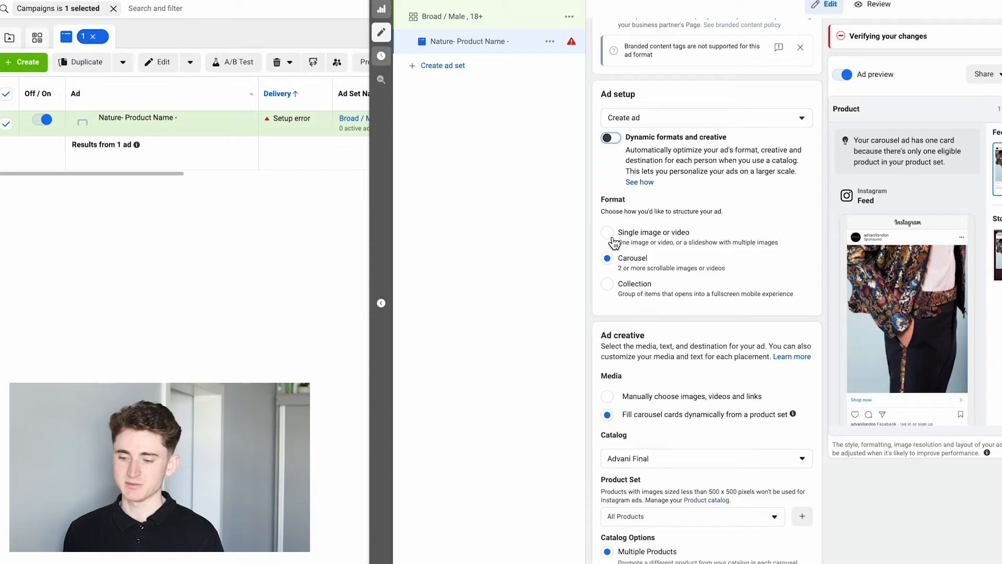
pyautogui.click(609, 239)
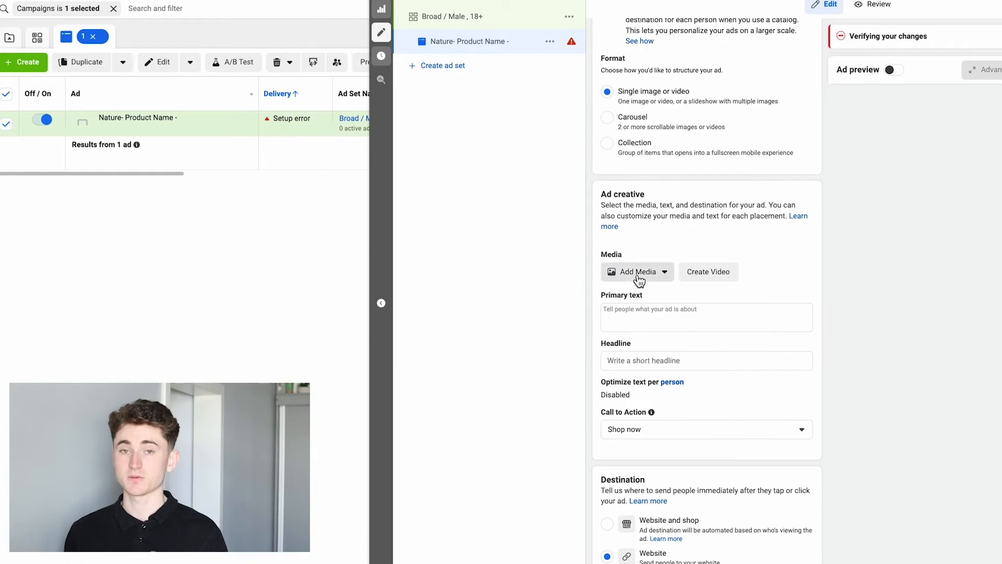
# Examine the ad's media choices, primary text, headline, call to action and website destination fields, down to the tracking section
pyautogui.click(639, 280)
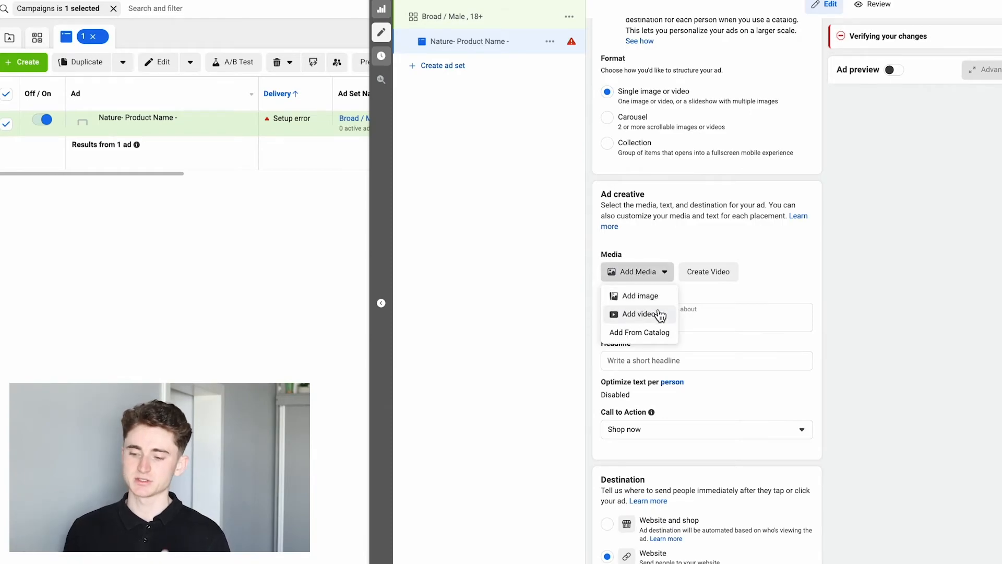
pyautogui.click(747, 312)
pyautogui.click(694, 385)
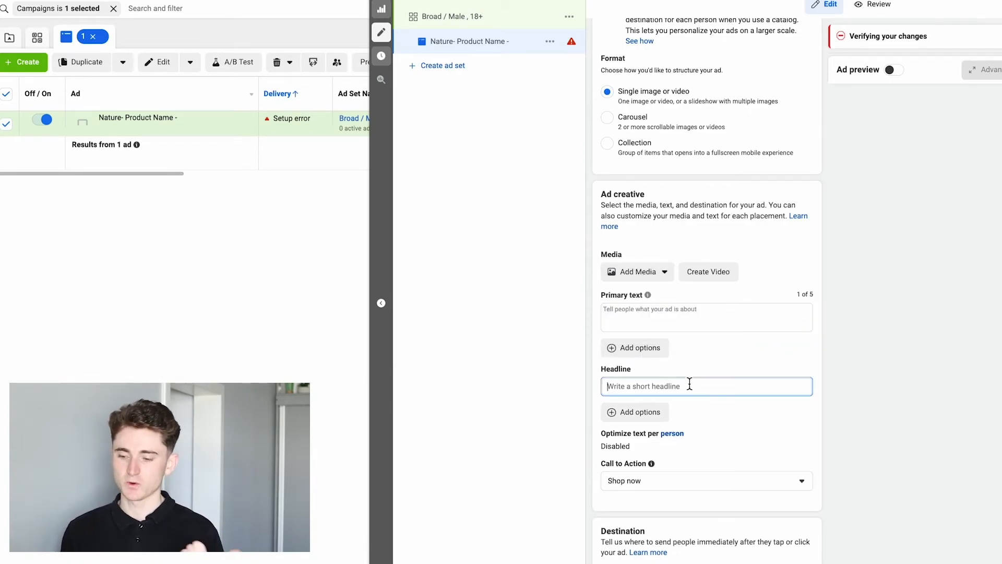
pyautogui.scroll(-3, 689, 385)
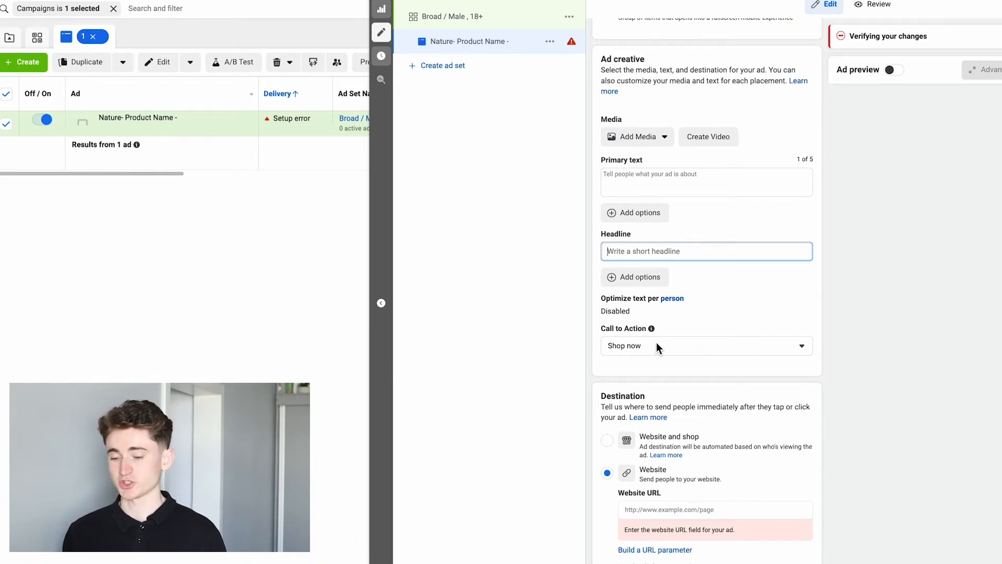
pyautogui.scroll(-1, 652, 493)
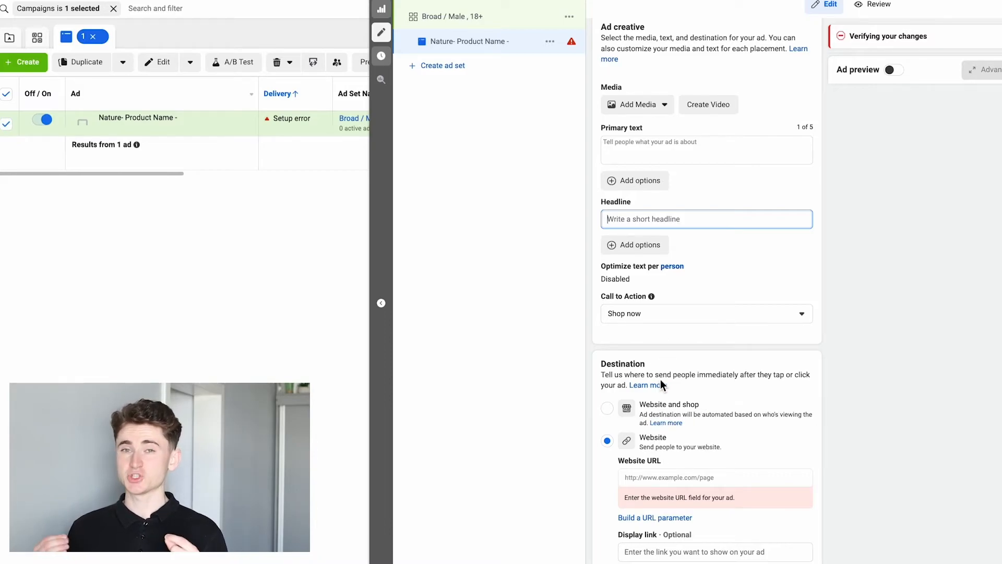
pyautogui.scroll(-1, 660, 379)
pyautogui.click(634, 435)
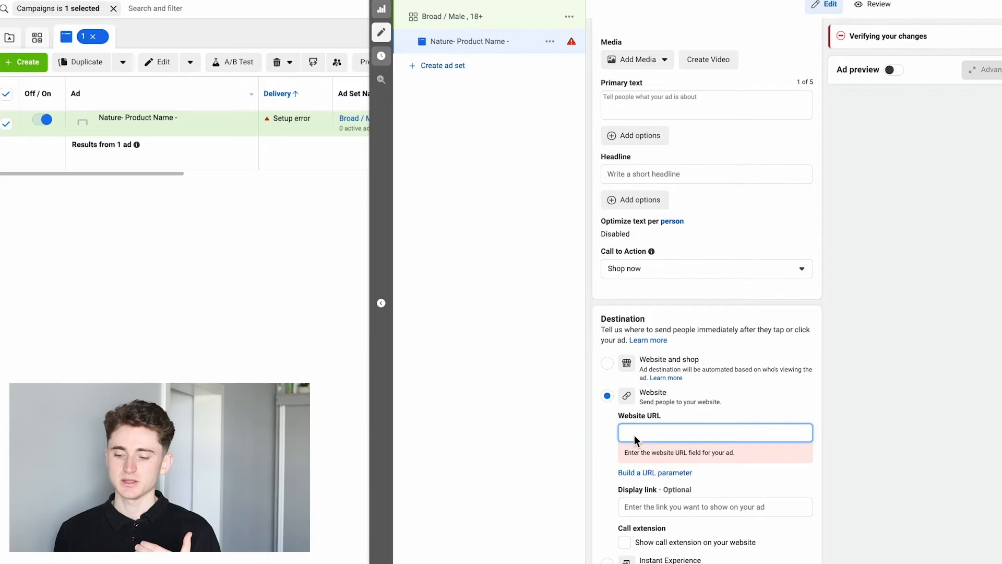
pyautogui.scroll(-7, 634, 434)
pyautogui.scroll(-3, 636, 442)
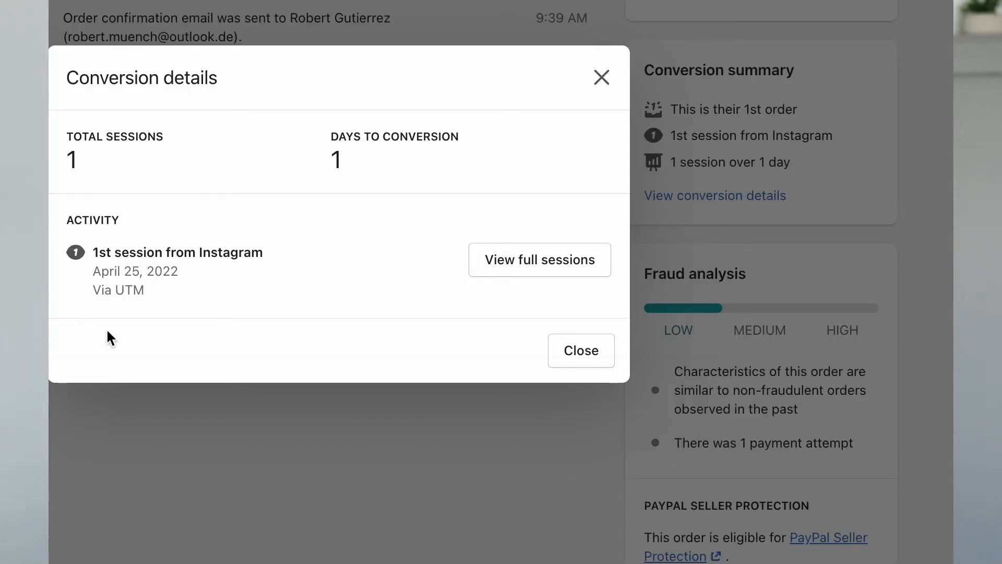
# Switch to the store order's conversion details, examine the full session's UTM parameters and close the details
pyautogui.click(545, 264)
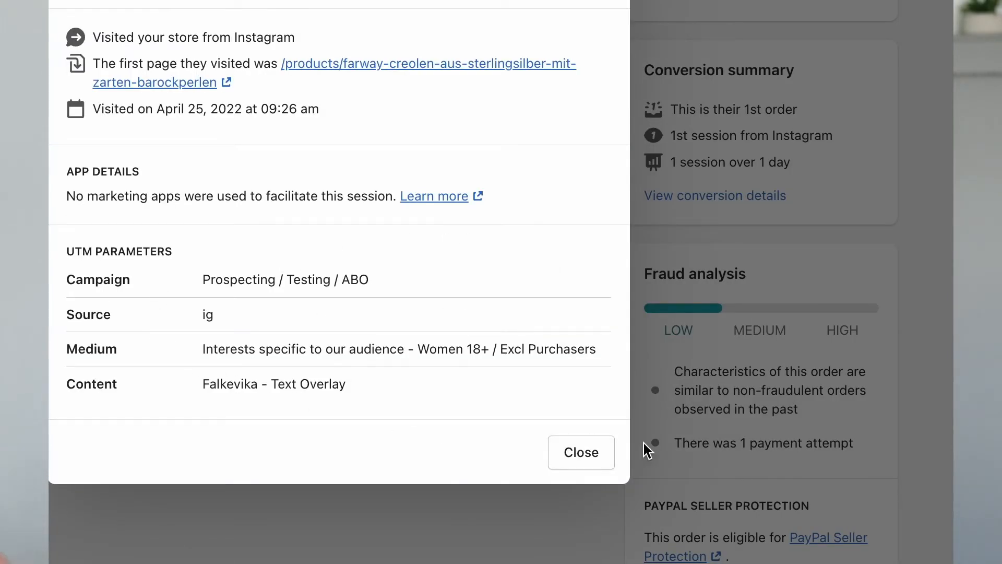
pyautogui.click(577, 461)
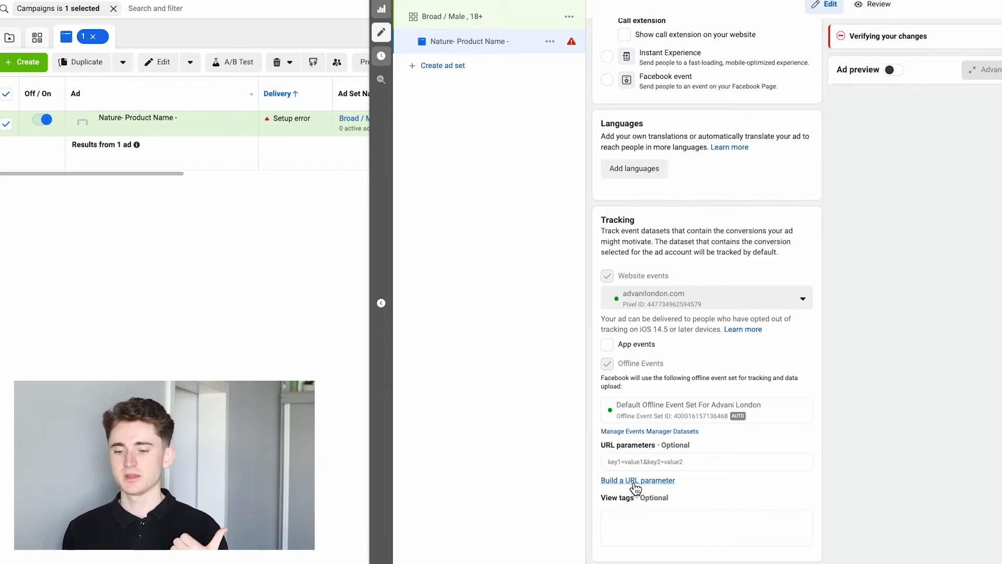
# Start building the ad's tracking URL parameters with campaign source {{site_source_name}} and campaign medium {{adset.name}}
pyautogui.click(633, 482)
pyautogui.click(495, 141)
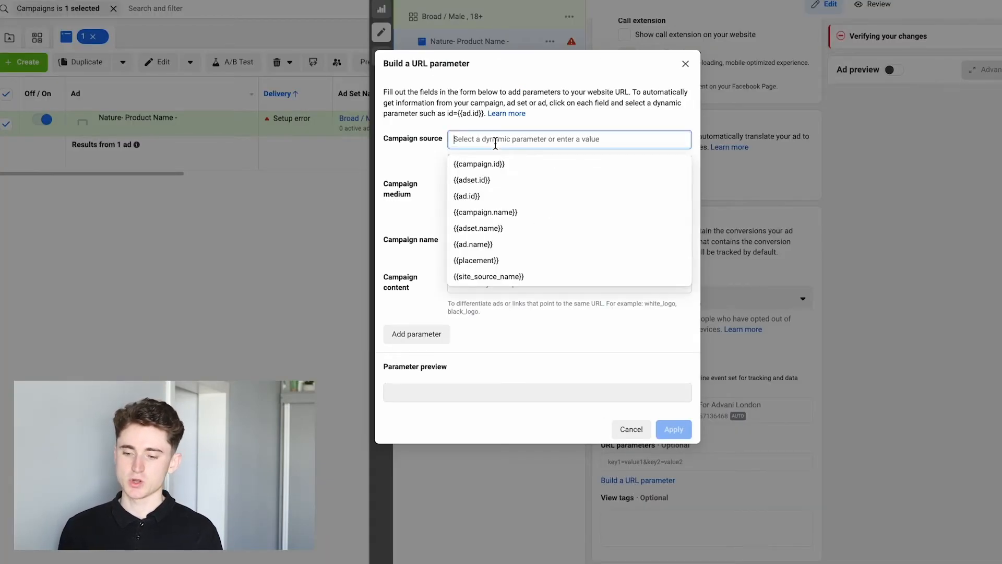
pyautogui.write('site')
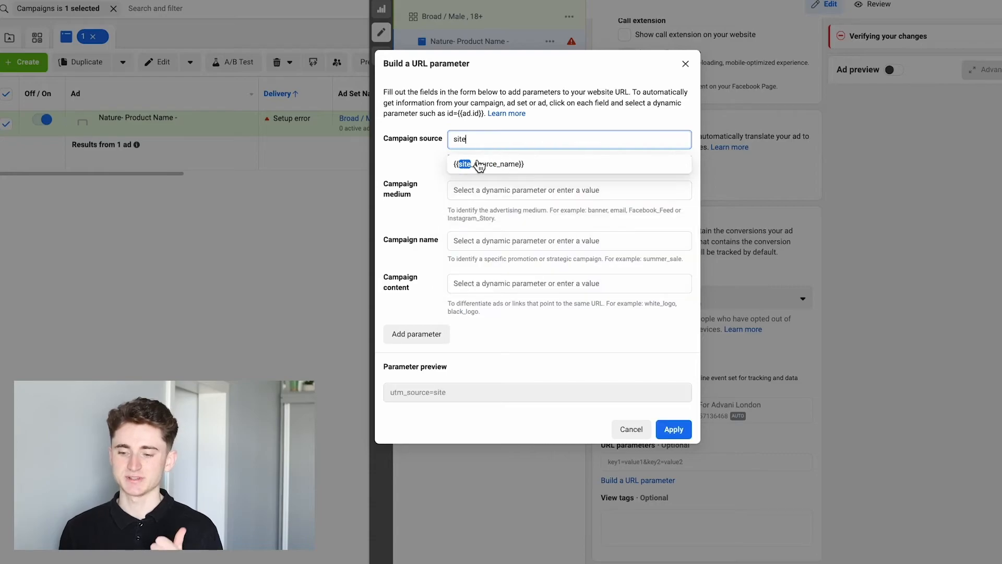
pyautogui.click(473, 164)
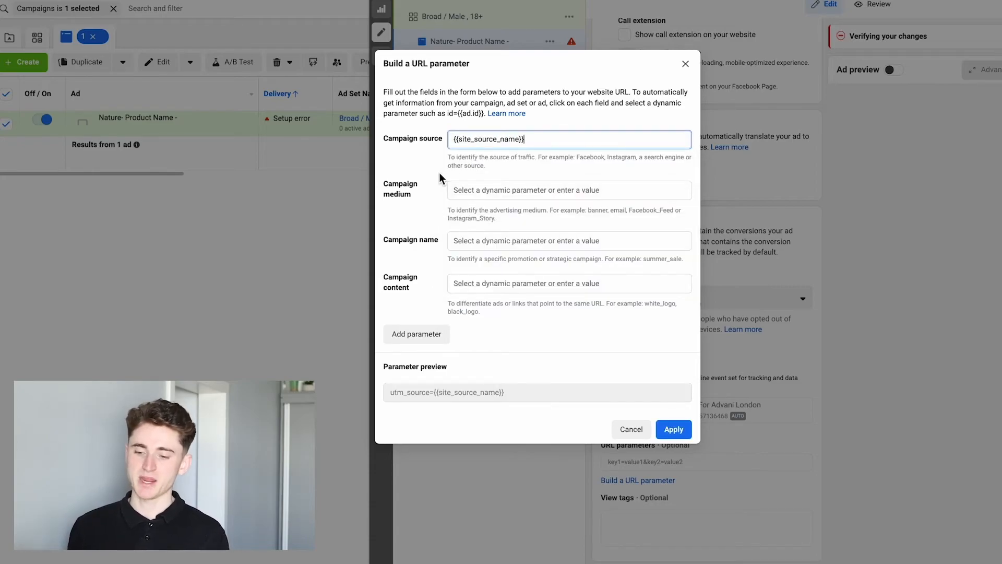
pyautogui.click(454, 190)
pyautogui.write('ads')
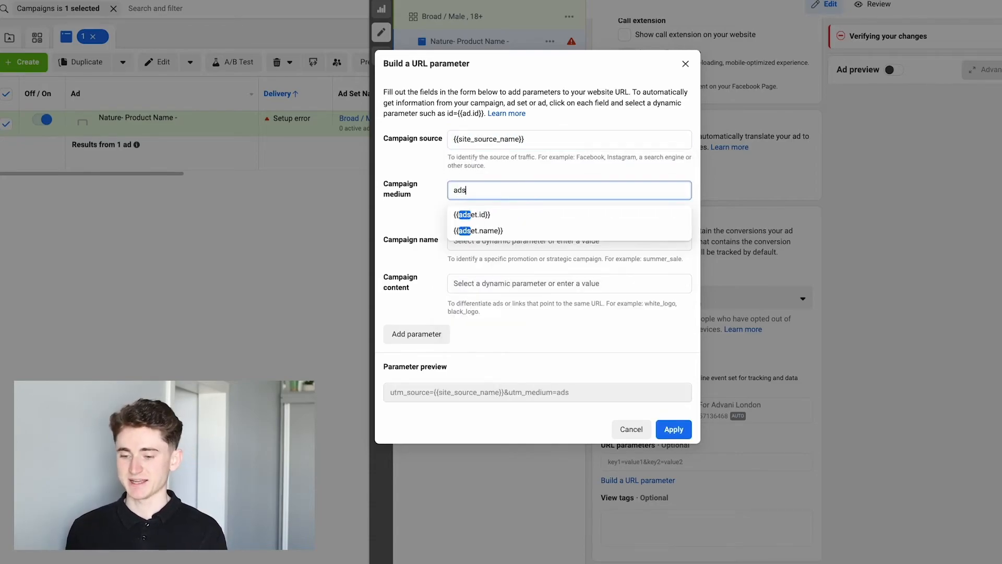
pyautogui.click(495, 233)
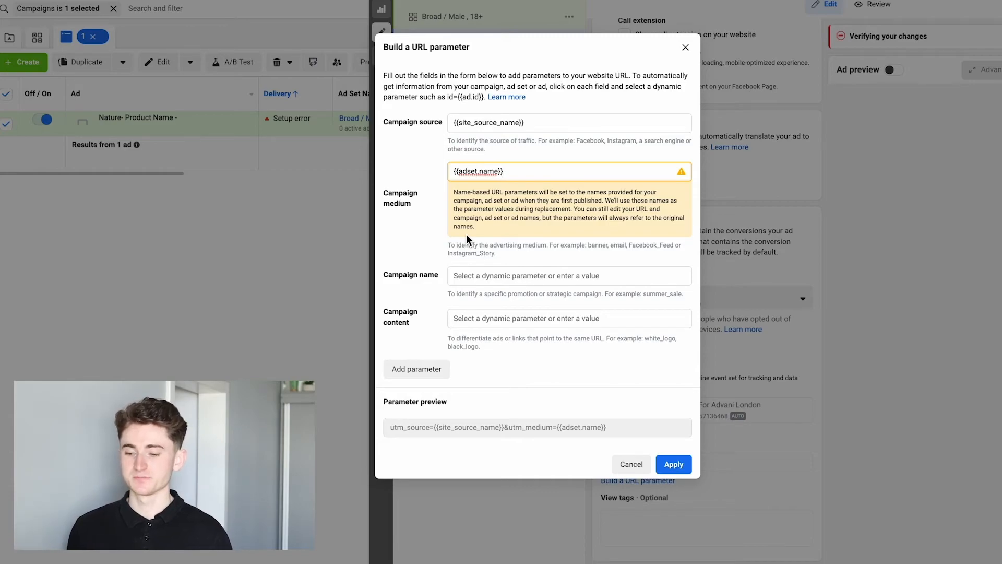
# Set the campaign name parameter to {{campaign.name}} and campaign content to {{ad.name}}, and apply the URL parameters to the ad
pyautogui.click(476, 276)
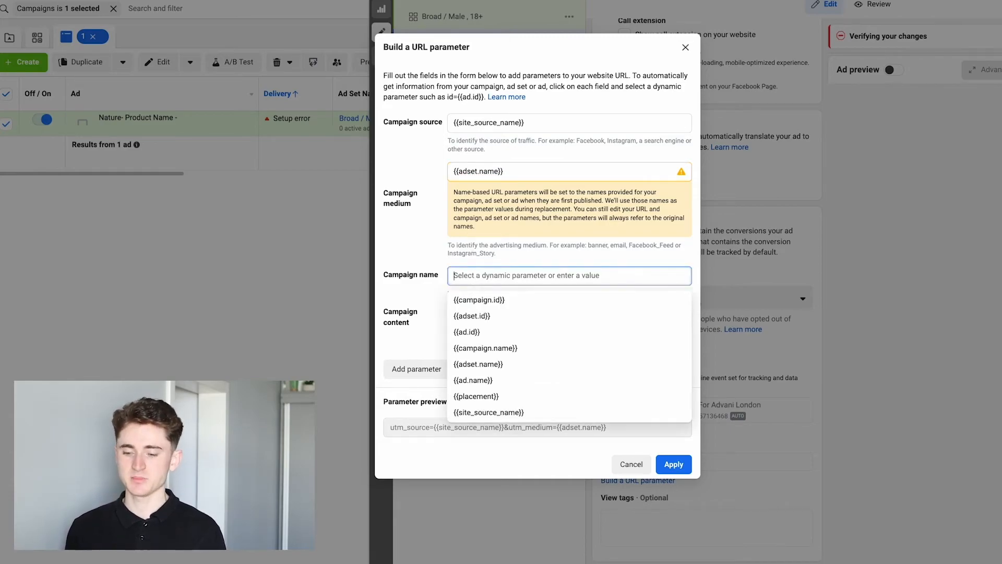
pyautogui.write('ca')
pyautogui.click(477, 316)
pyautogui.click(467, 353)
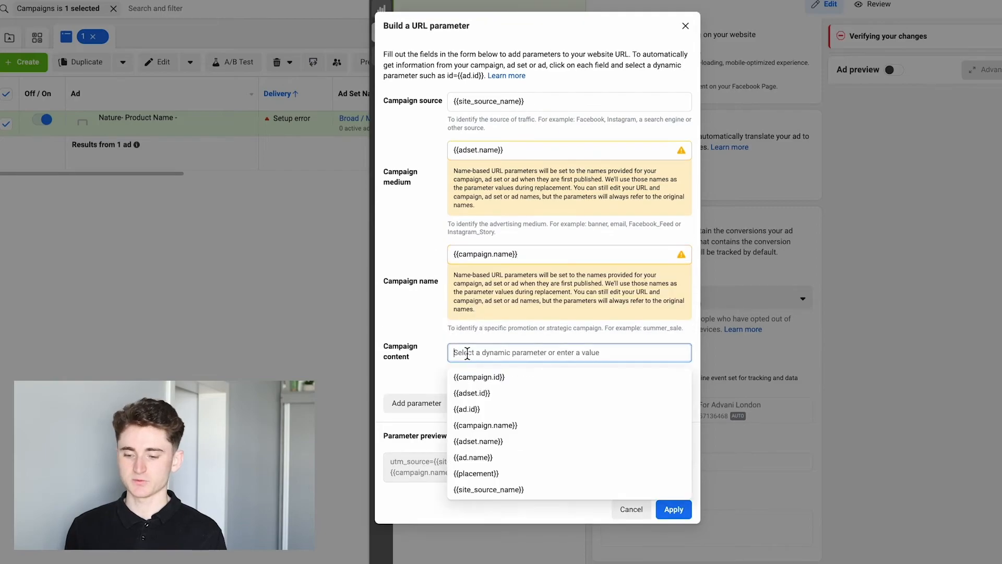
pyautogui.write('ad')
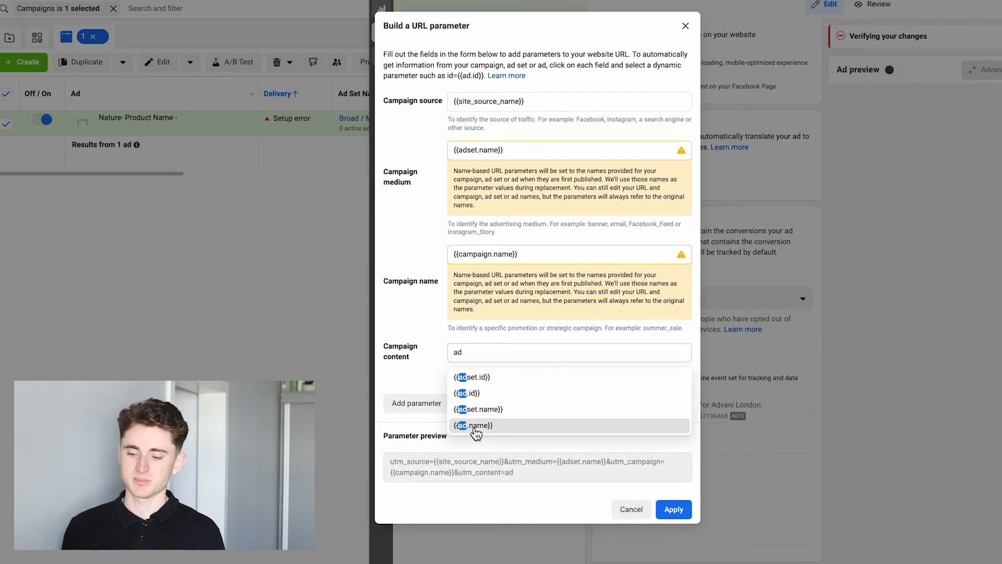
pyautogui.click(476, 428)
pyautogui.click(672, 542)
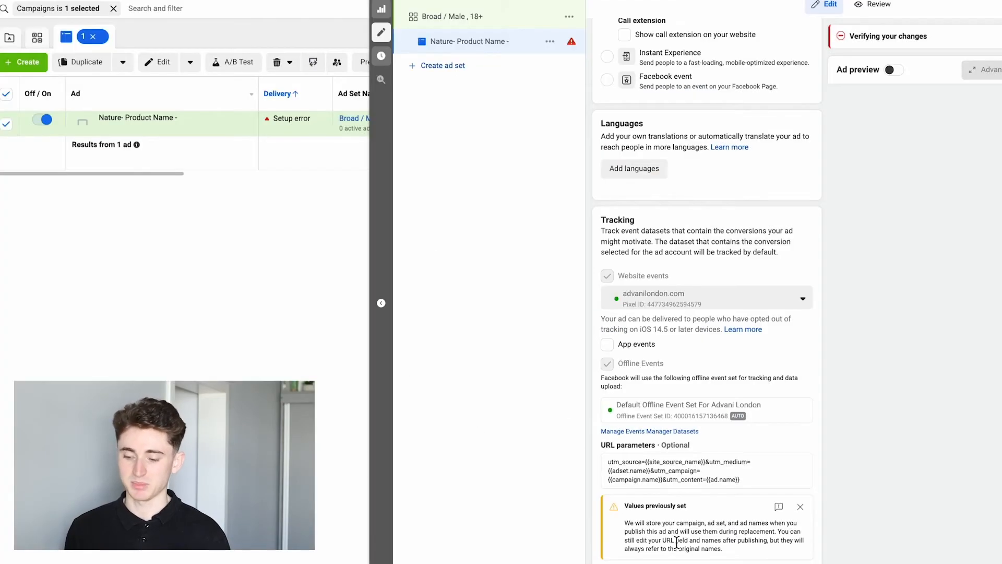